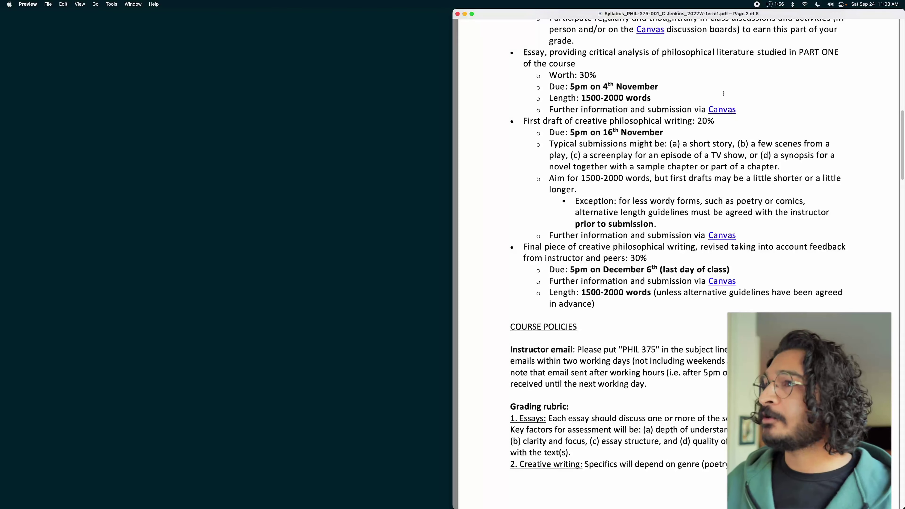
pyautogui.scroll(3, 681, 92)
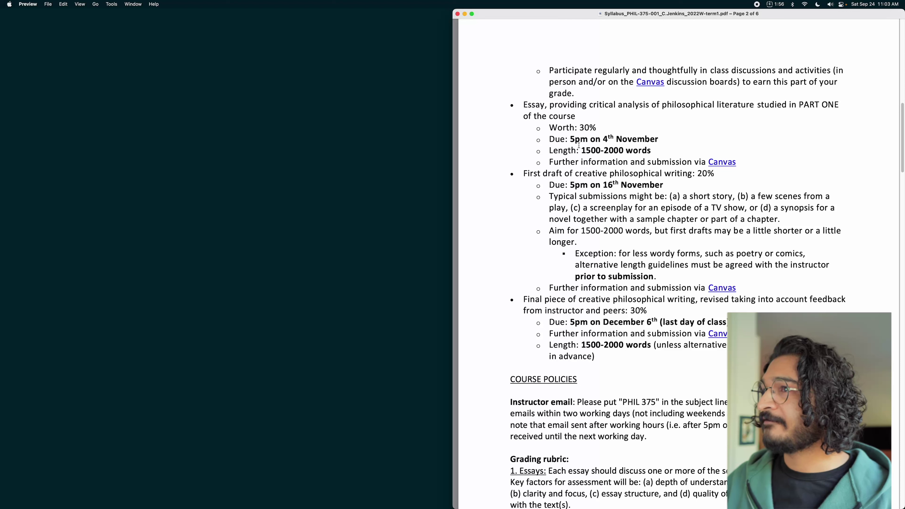
pyautogui.moveTo(635, 139)
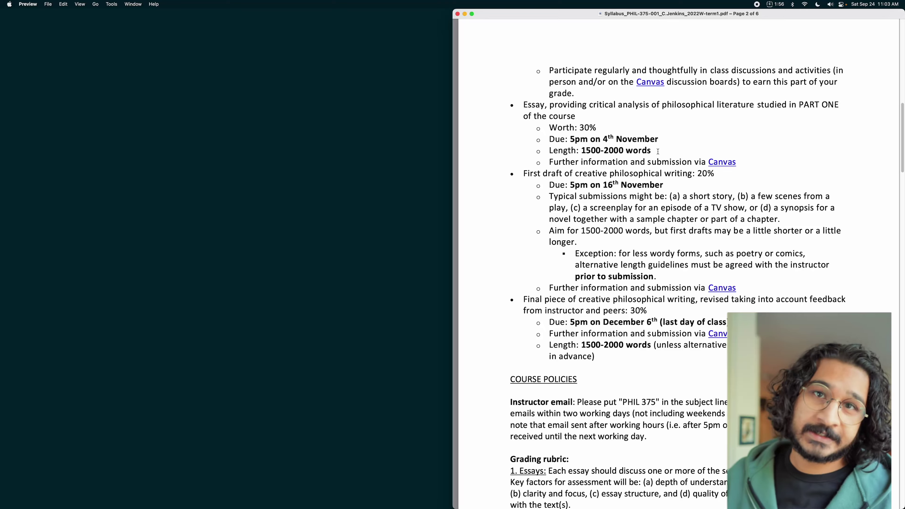
# Step: Create an all-day 'PHIL 375 Essay' event on Friday 4 in the Hard Deadlines calendar
pyautogui.press('ctrl+super+c')
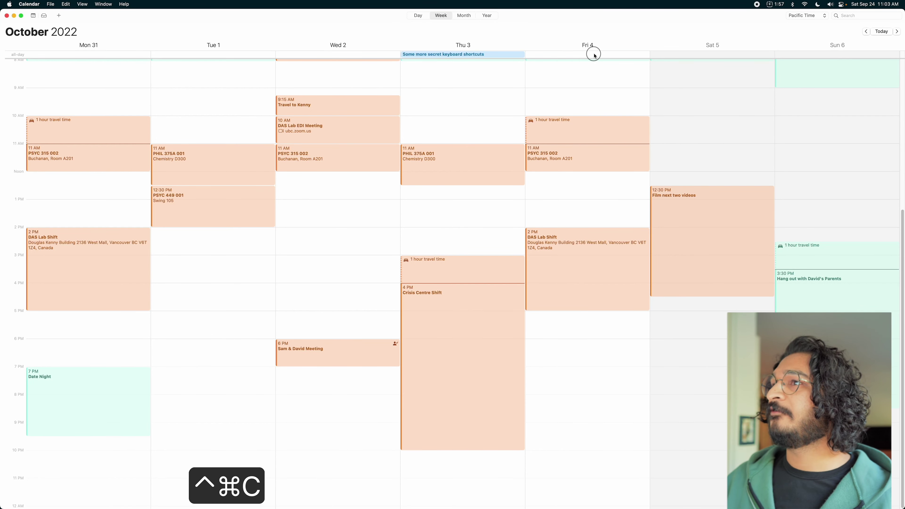
pyautogui.doubleClick(594, 54)
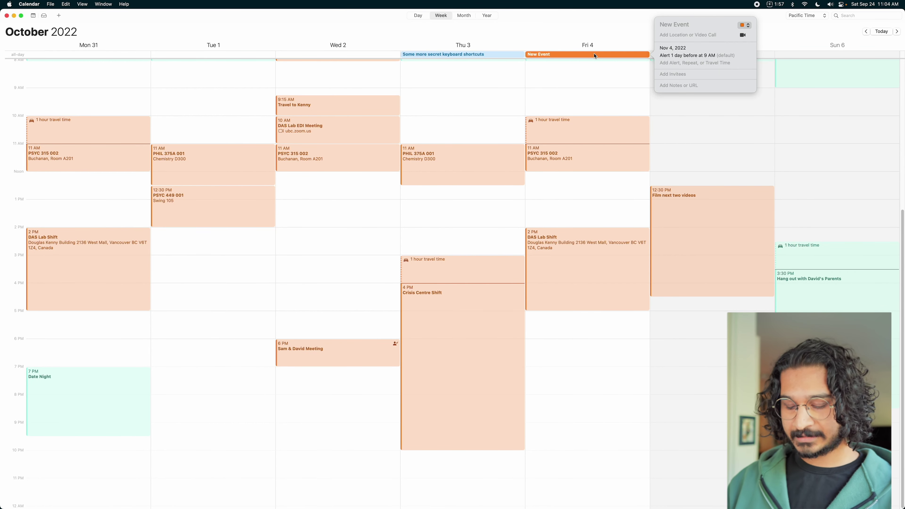
pyautogui.write('PHIL 375 Essay')
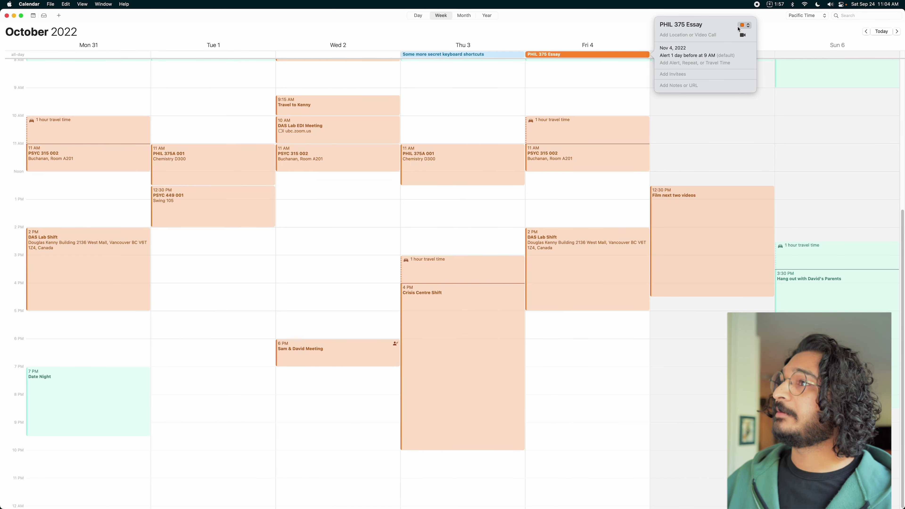
pyautogui.click(740, 26)
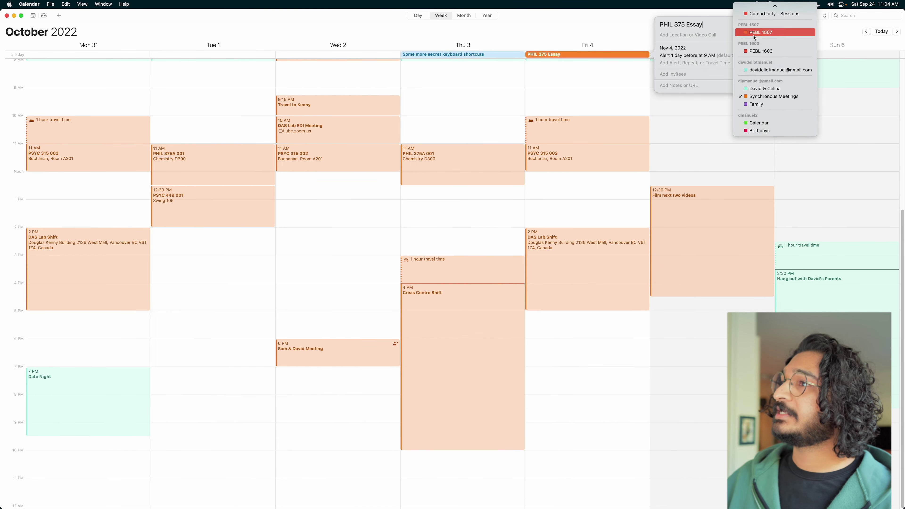
pyautogui.click(782, 15)
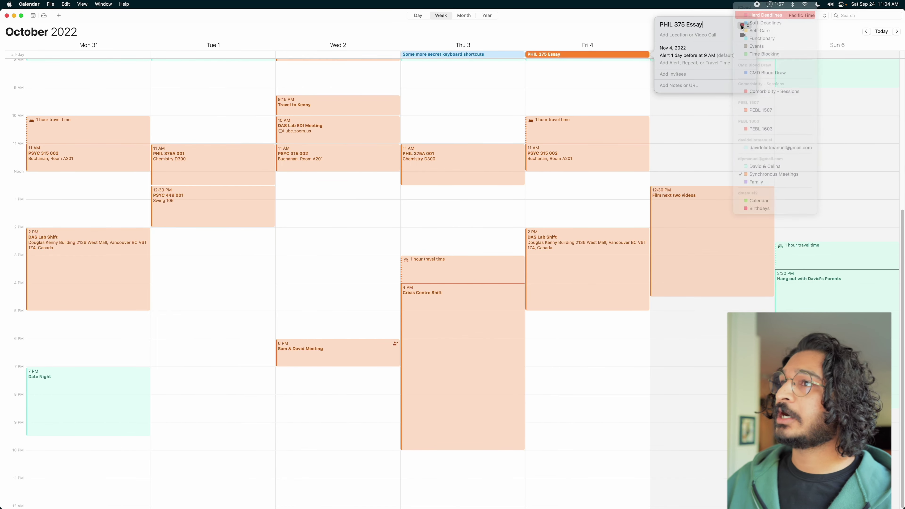
pyautogui.click(592, 73)
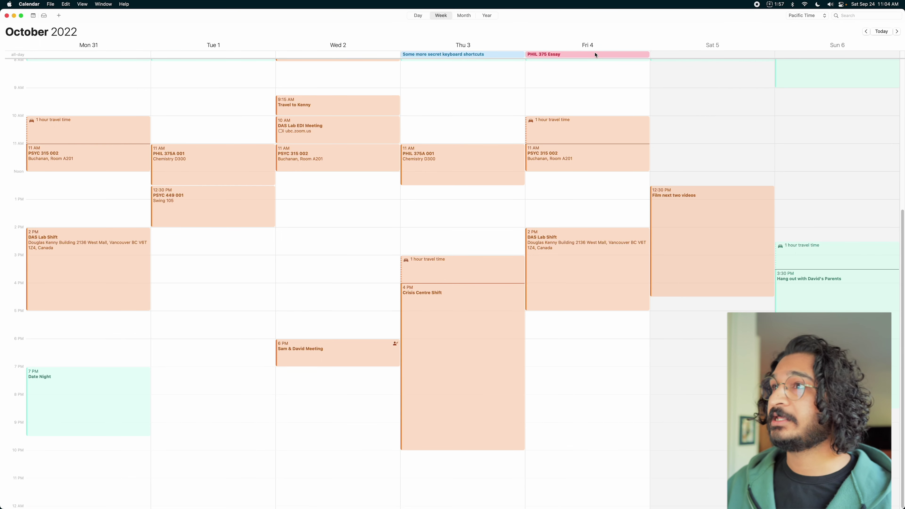
# Step: Drag Thursday's keyboard-shortcuts event, then reselect the Friday PHIL 375 Essay event
pyautogui.click(504, 56)
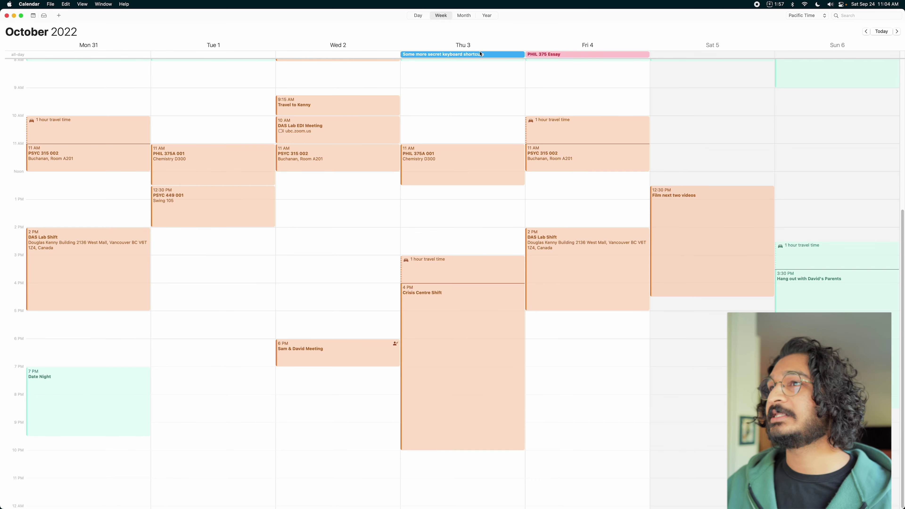
pyautogui.moveTo(483, 57); pyautogui.dragTo(463, 55)
pyautogui.click(573, 54)
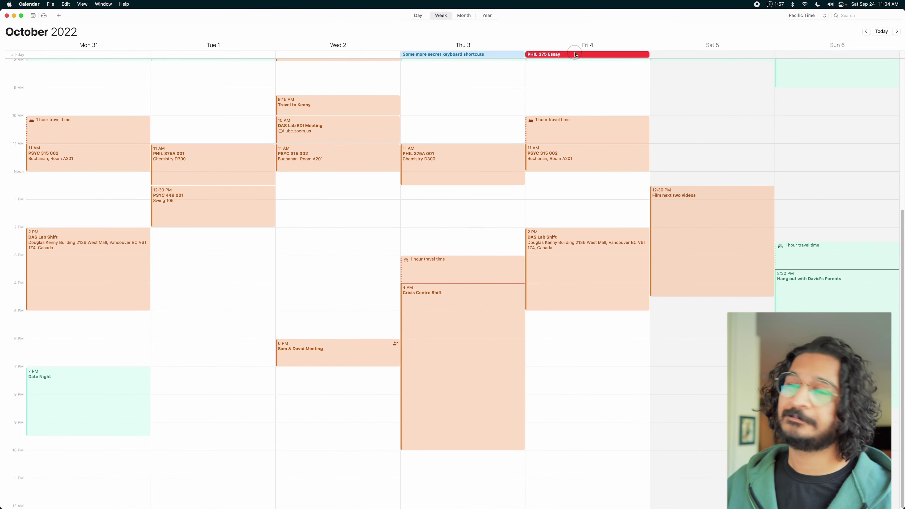
pyautogui.click(585, 86)
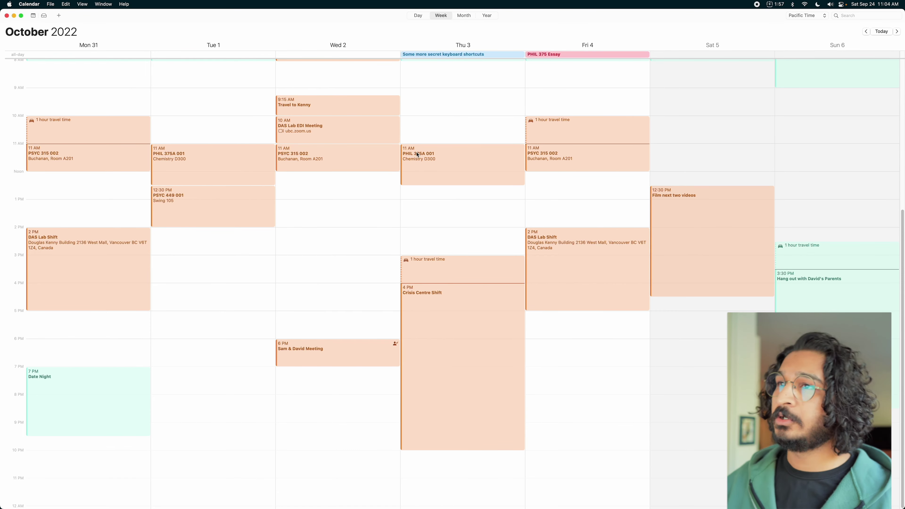
pyautogui.click(542, 55)
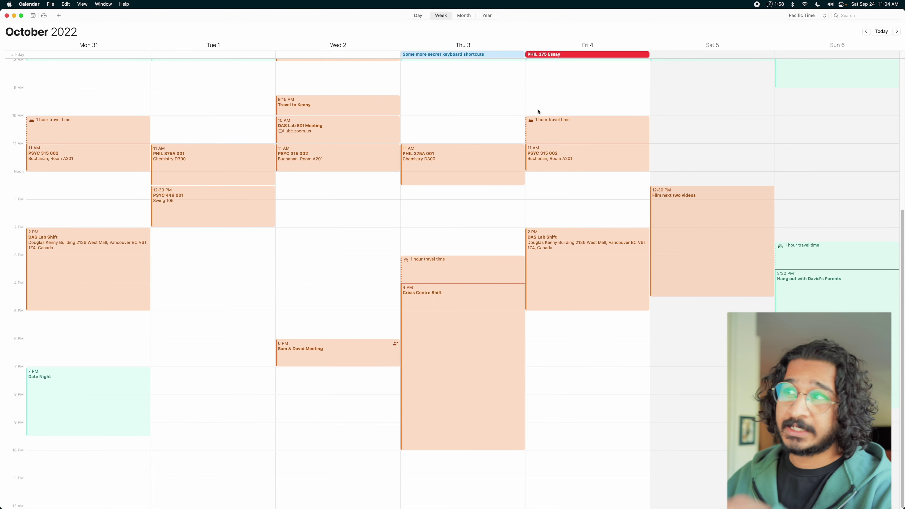
# Step: Add the all-day task 'PHIL 375: Submit Essay' on Friday 4, filed under PHIL 375 via ~ph
pyautogui.press('super+Tab')
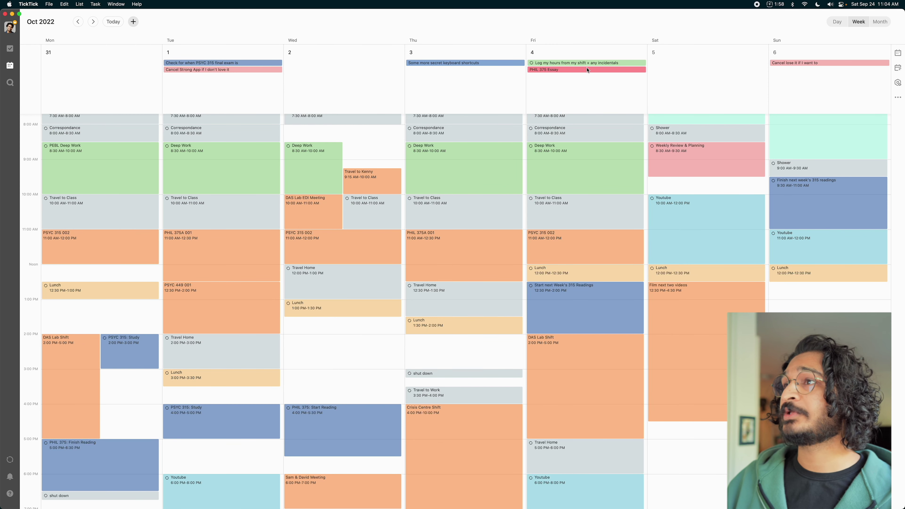
pyautogui.click(628, 70)
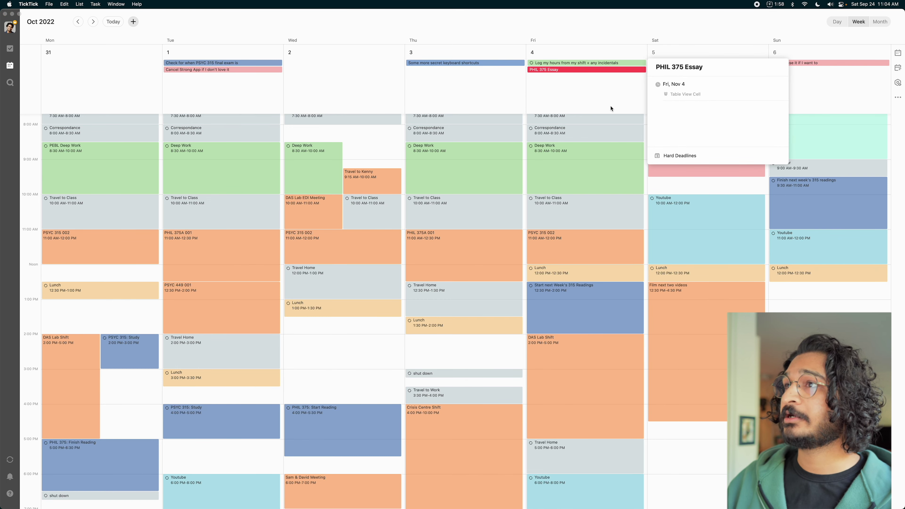
pyautogui.click(608, 89)
pyautogui.press('Escape')
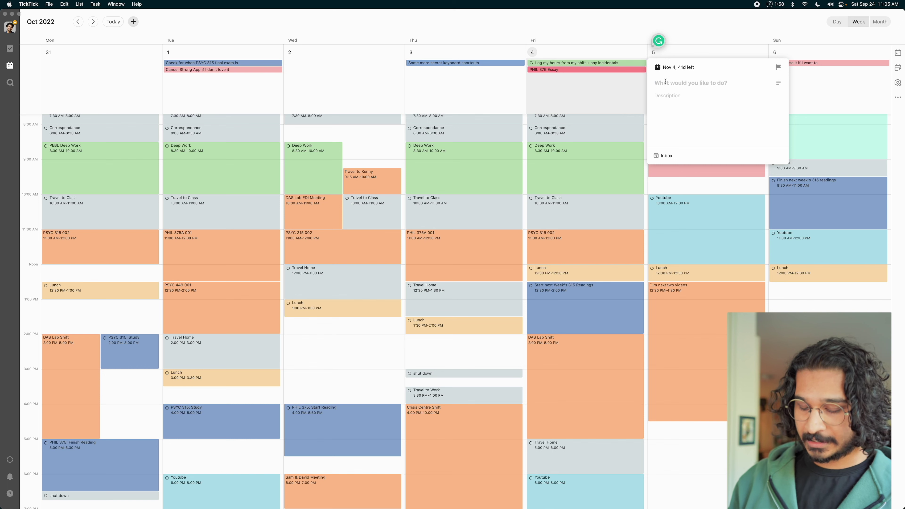
pyautogui.write('Submit')
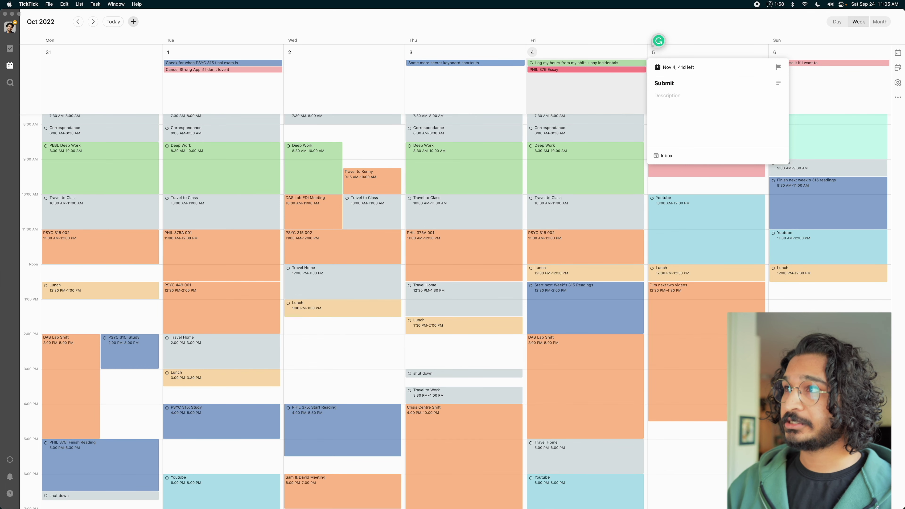
pyautogui.write(' Essay')
pyautogui.hotkey('ctrl', 'a')
pyautogui.write('PHIL 375:')
pyautogui.hotkey('ctrl', 'e')
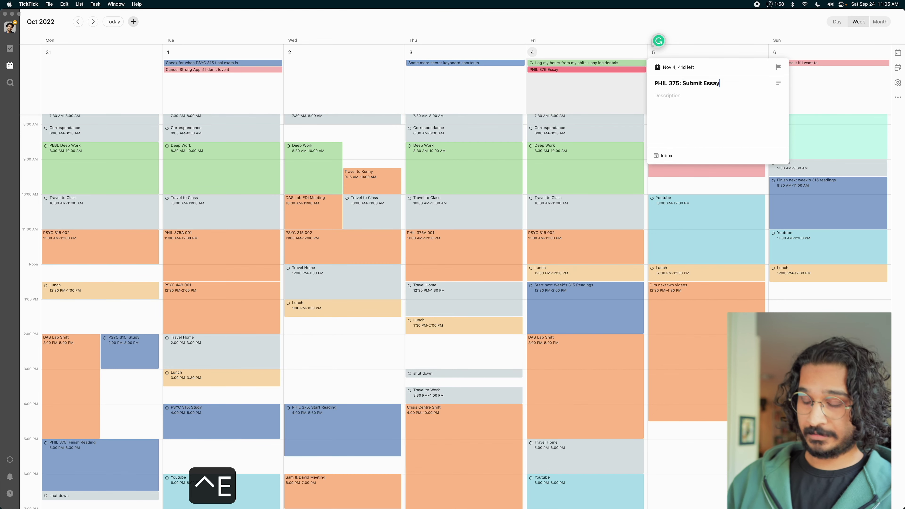
pyautogui.write('~ph')
pyautogui.press('Return')
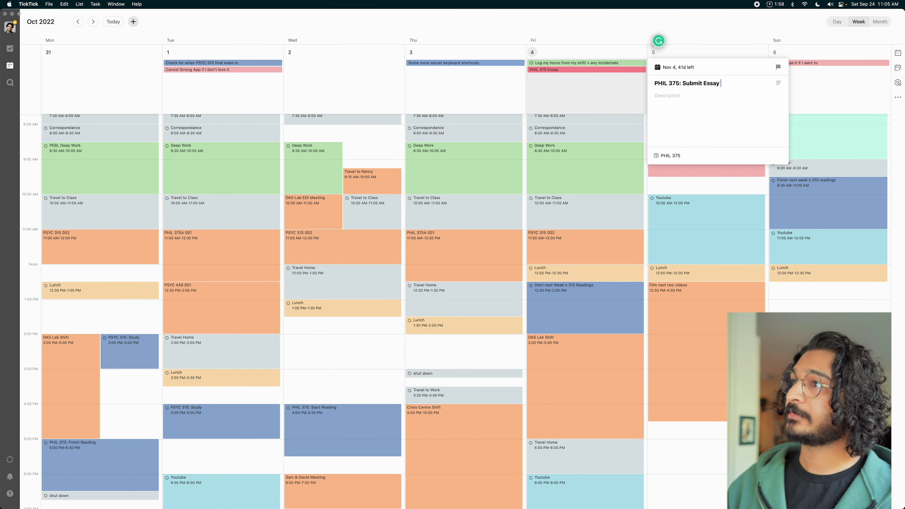
pyautogui.click(577, 89)
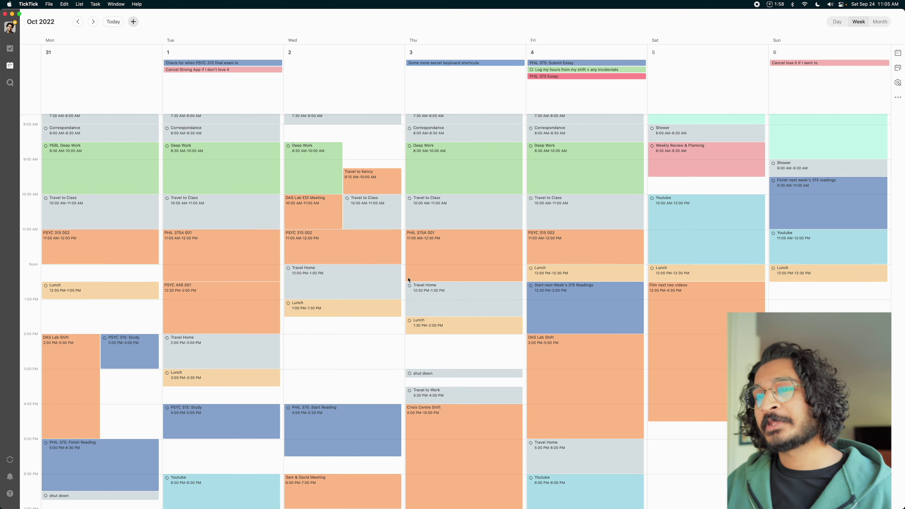
# Step: Create an 'Essay Draft 4' block on Wednesday Nov 2 from 2:00 to 3:30 PM
pyautogui.moveTo(355, 338); pyautogui.dragTo(355, 381)
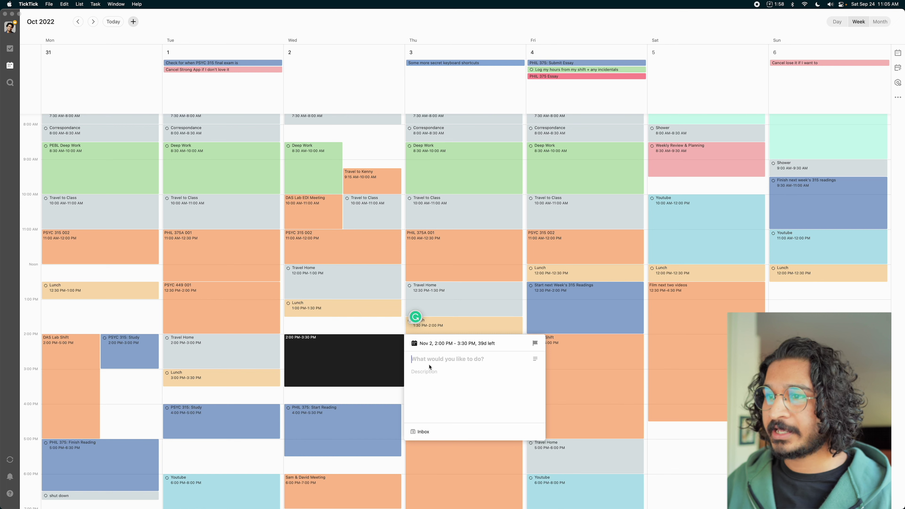
pyautogui.write('Essay Draft 4')
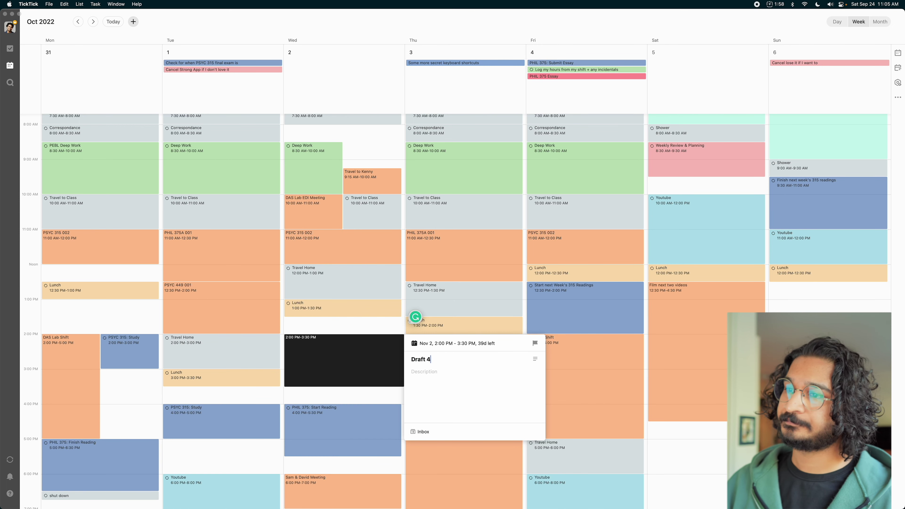
pyautogui.hotkey('ctrl', 'a')
pyautogui.hotkey('ctrl', 'e')
pyautogui.rightClick(449, 361)
pyautogui.click(372, 340)
pyautogui.scroll(-3, 372, 297)
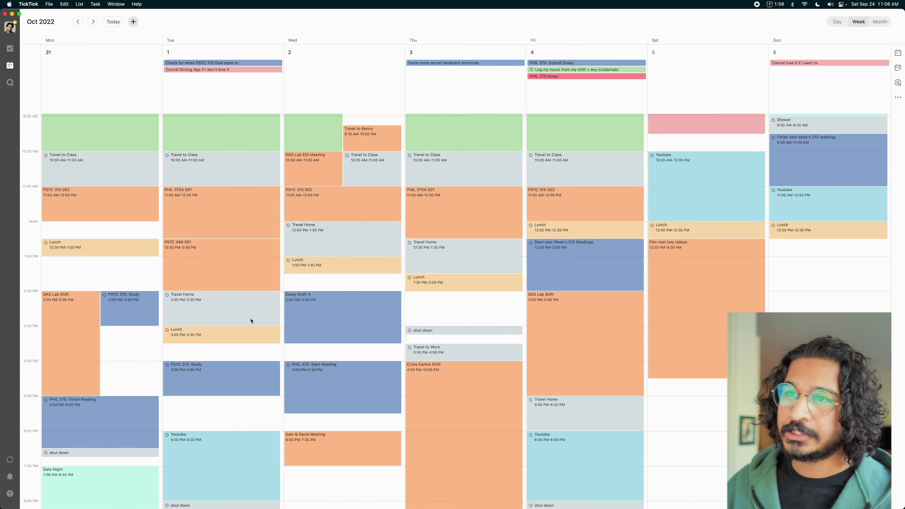
pyautogui.scroll(-2, 210, 352)
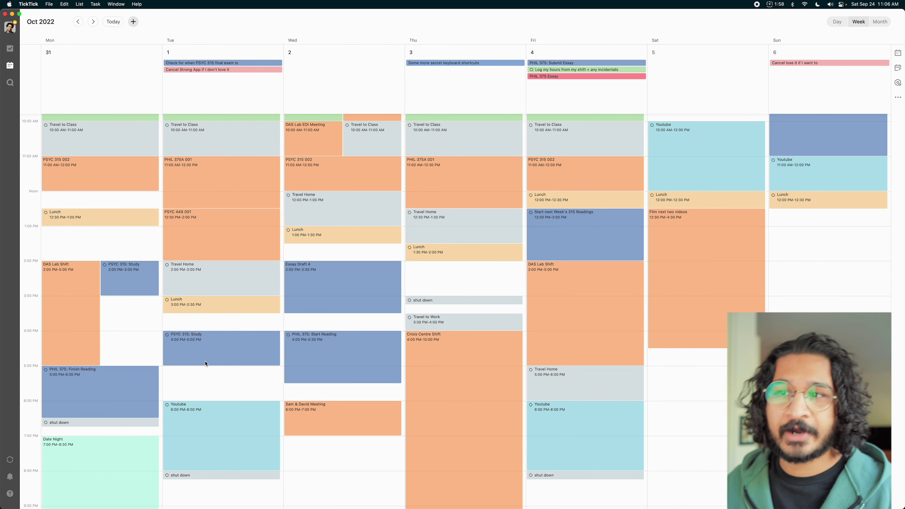
pyautogui.scroll(4, 193, 365)
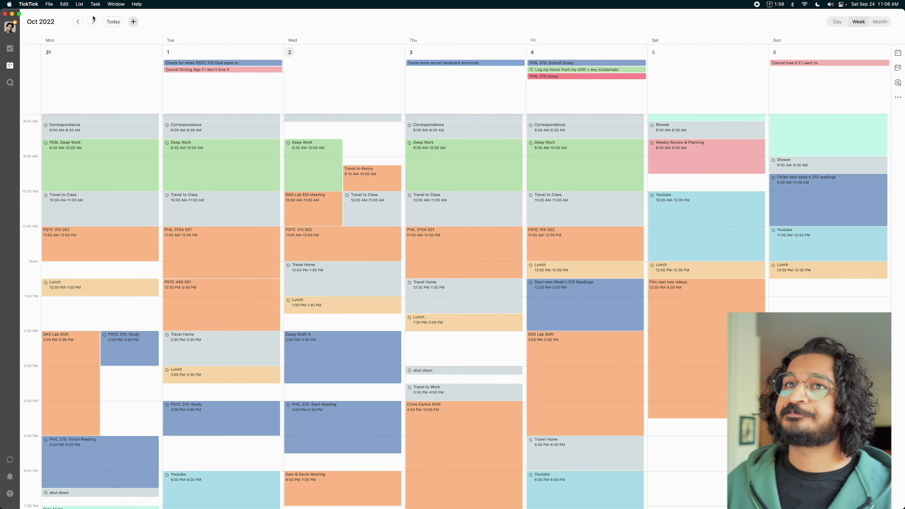
# Step: In the previous week, add 'Essay Draft 3' to PHIL 375 on Sunday Oct 30 at 1:00 PM
pyautogui.click(77, 22)
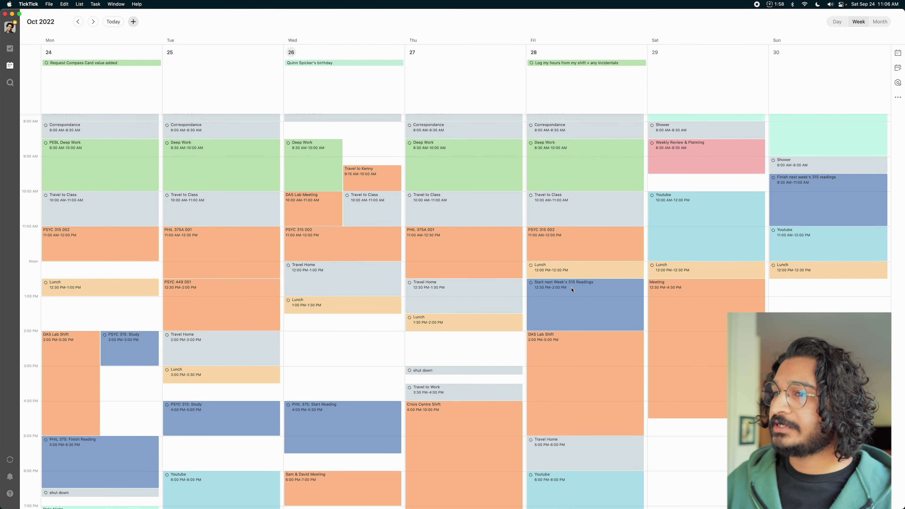
pyautogui.scroll(-4, 572, 289)
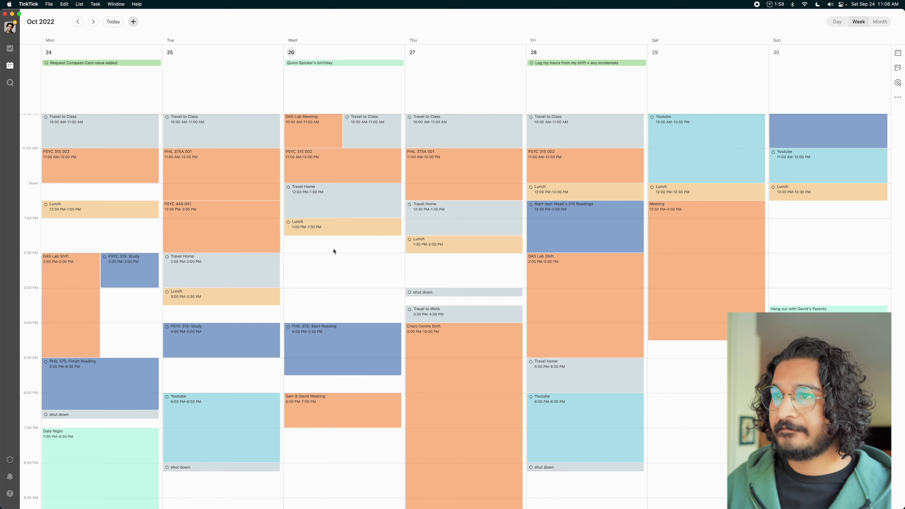
pyautogui.scroll(5, 446, 301)
pyautogui.click(802, 309)
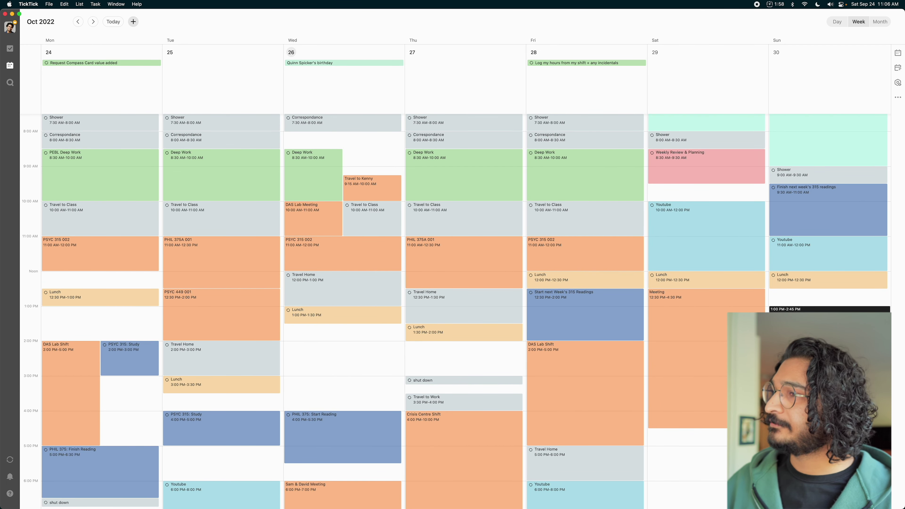
pyautogui.write('Draft 3')
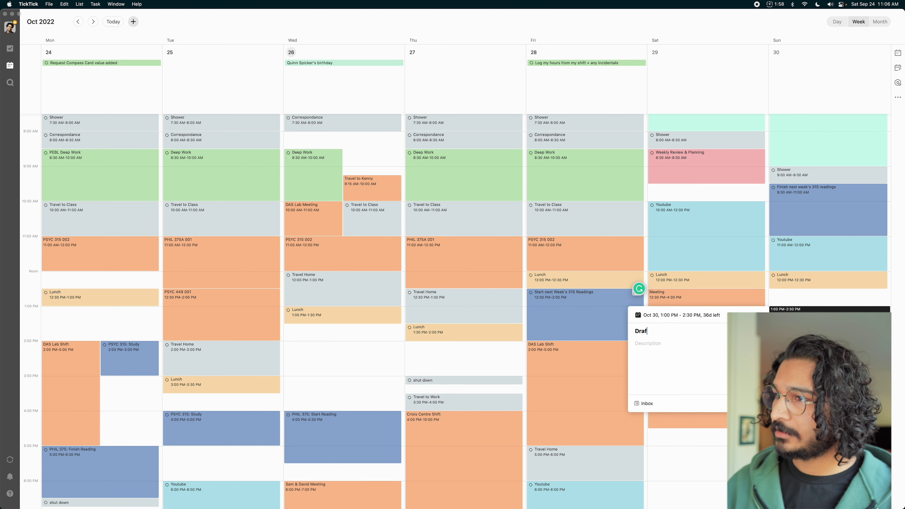
pyautogui.hotkey('ctrl', 'a')
pyautogui.write('Essay')
pyautogui.hotkey('ctrl', 'e')
pyautogui.write('~')
pyautogui.press('Down')
pyautogui.press('Return')
pyautogui.click(802, 289)
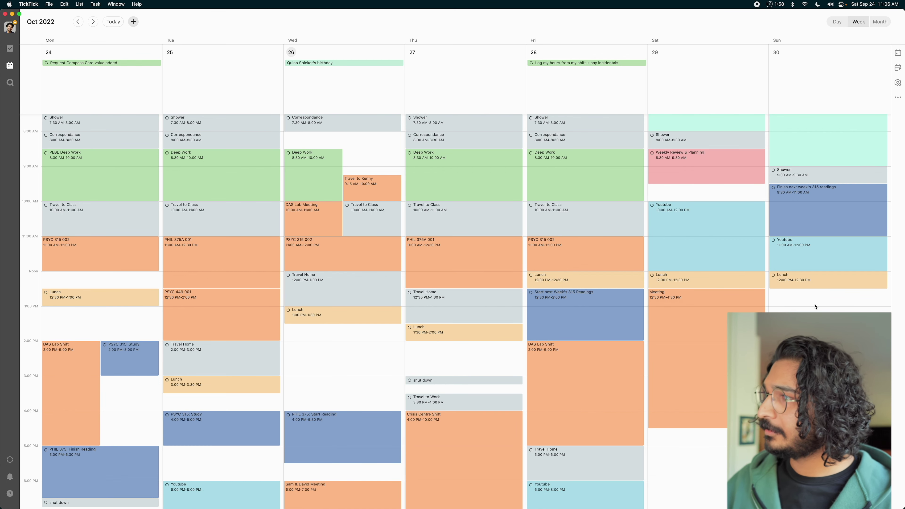
# Step: Add 'Essay Draft 2' to PHIL 375 on Wednesday Oct 26, 2:00–3:30 PM
pyautogui.moveTo(330, 354); pyautogui.dragTo(323, 390)
pyautogui.write('Essay Draft 2 ~')
pyautogui.press('Down')
pyautogui.press('Down')
pyautogui.press('Return')
pyautogui.click(687, 451)
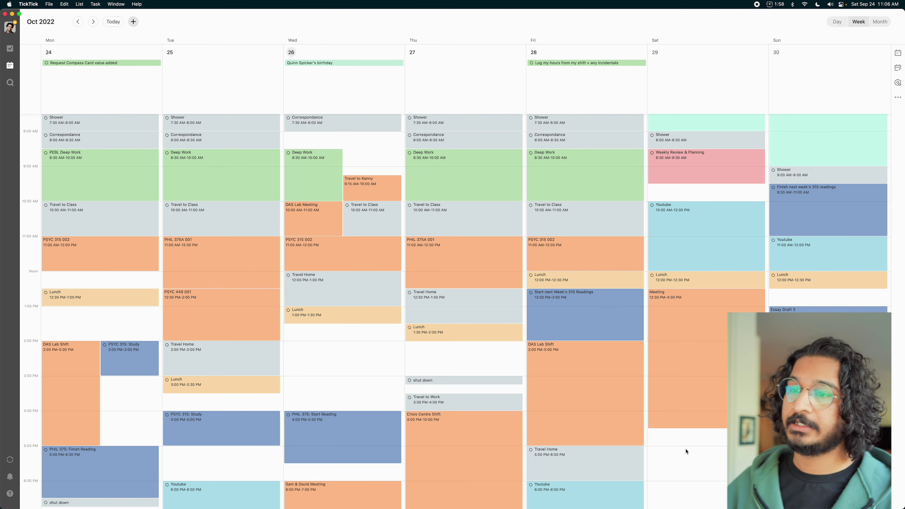
pyautogui.press('super+Left')
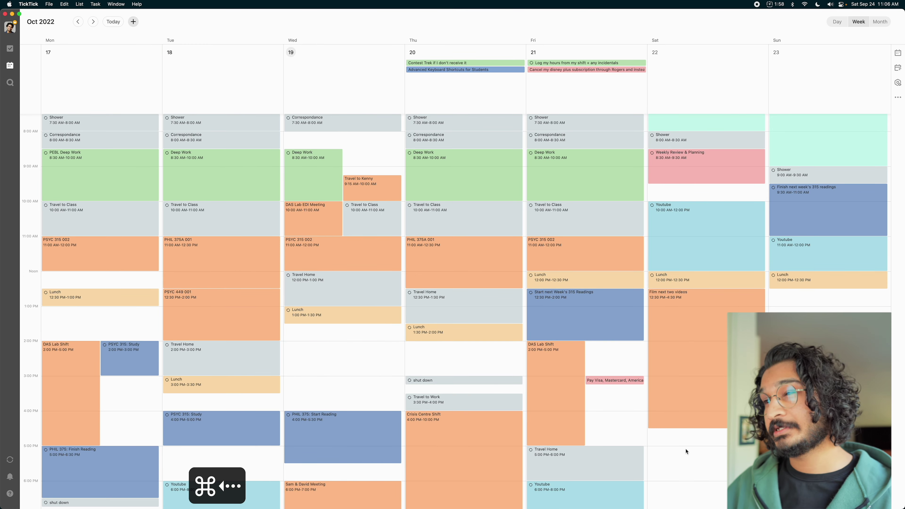
pyautogui.press('super+Right')
pyautogui.press('super+Right')
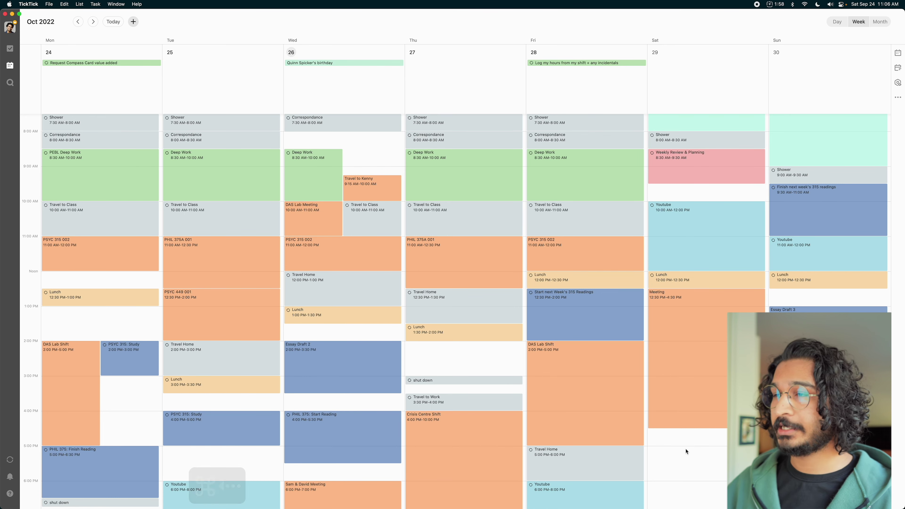
# Step: Add 'Essay Draft 1' to PHIL 375 on Wednesday Oct 19, 2:00–3:30 PM
pyautogui.press('super+Left')
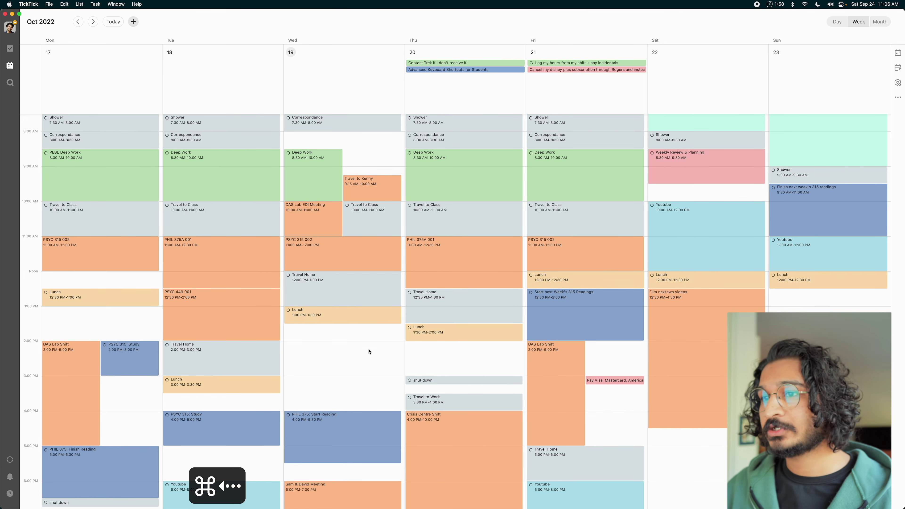
pyautogui.moveTo(352, 352); pyautogui.dragTo(352, 387)
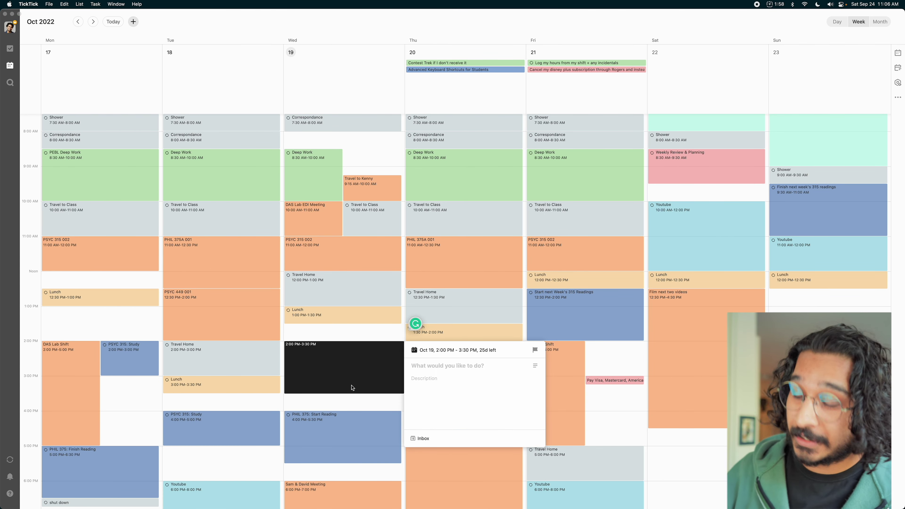
pyautogui.write('Essay')
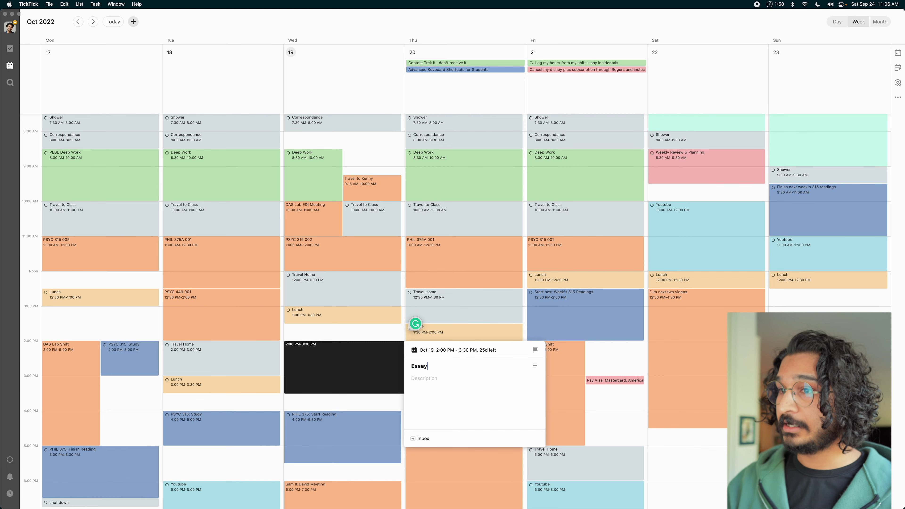
pyautogui.write(' Draft 1')
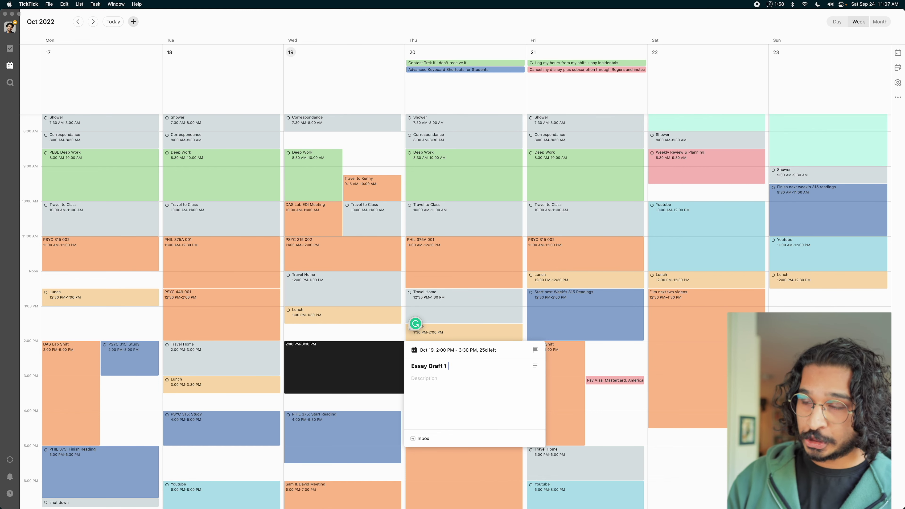
pyautogui.write('^phi')
pyautogui.press('Return')
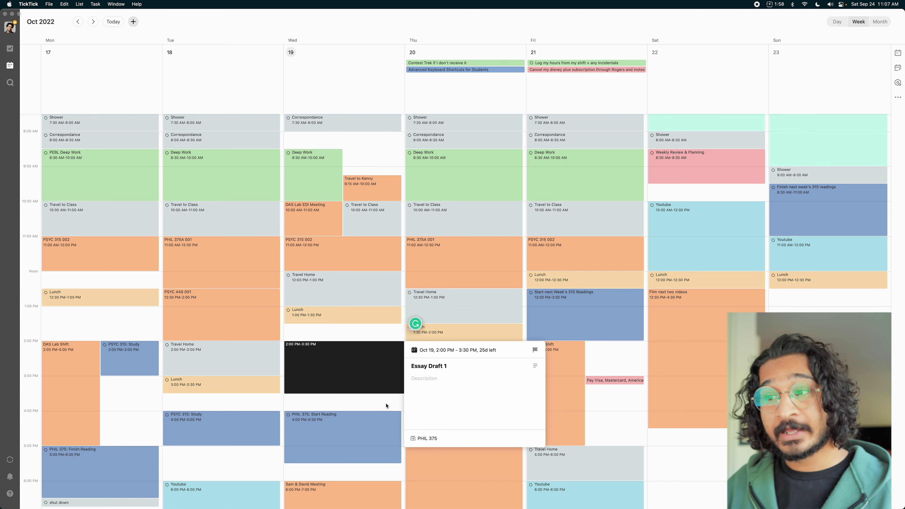
pyautogui.click(390, 399)
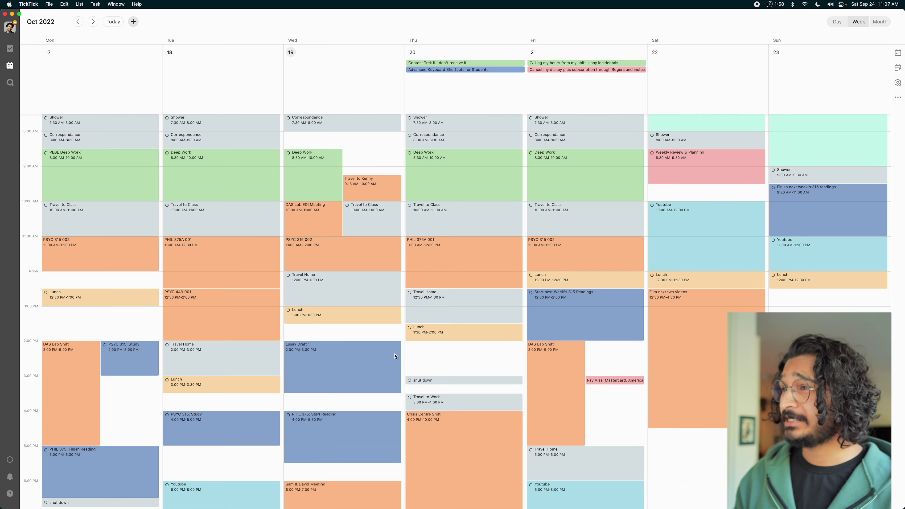
pyautogui.press('super+Left')
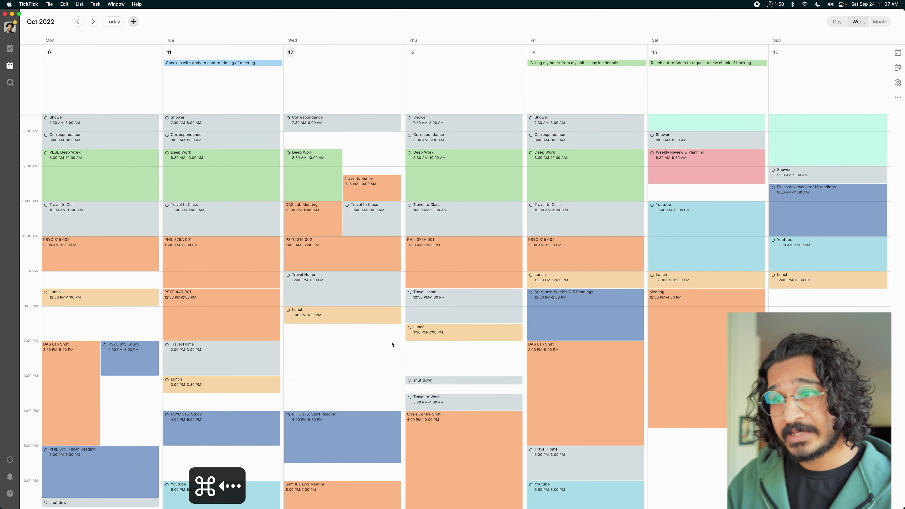
# Step: Add 'Outline/Plan Essay' to PHIL 375 on Wednesday Oct 12, 2:00–3:30 PM
pyautogui.moveTo(374, 343); pyautogui.dragTo(365, 393)
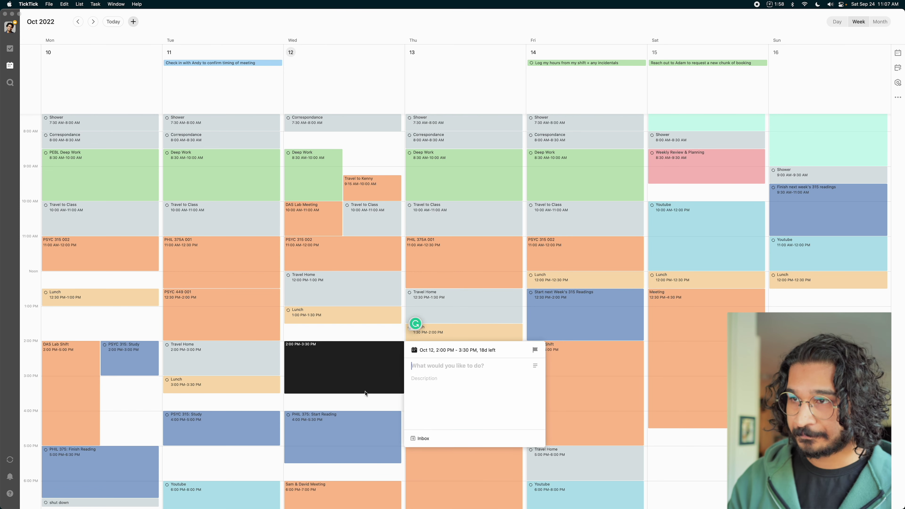
pyautogui.write('Output')
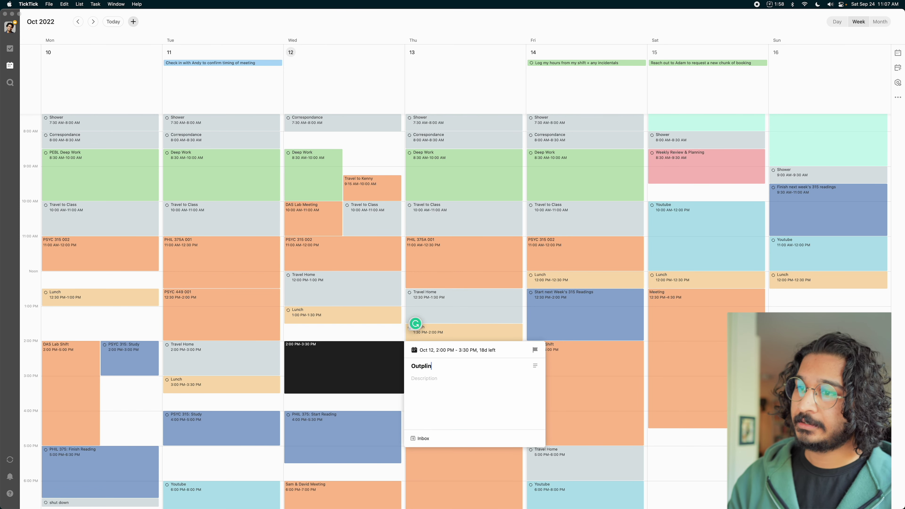
pyautogui.press('BackSpace')
pyautogui.press('BackSpace')
pyautogui.press('BackSpace')
pyautogui.write('line/Plan')
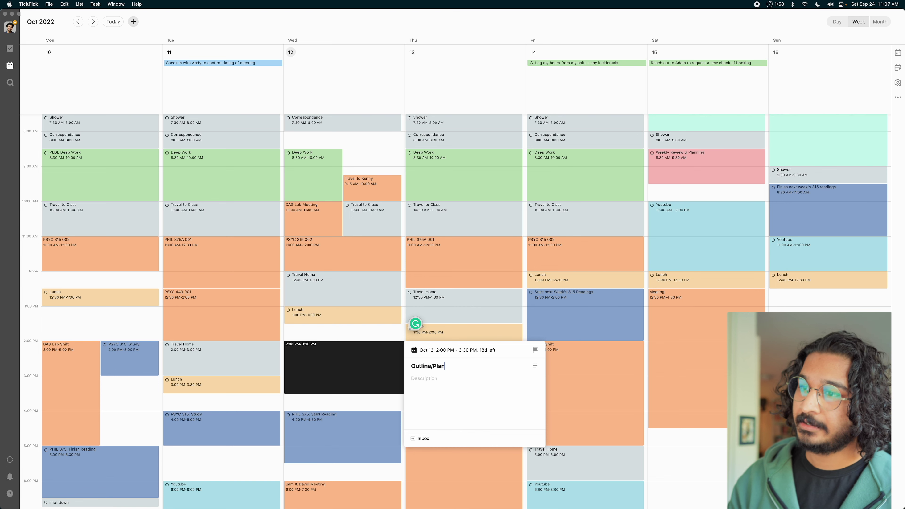
pyautogui.write(' Essay')
pyautogui.write('~phil')
pyautogui.press('Return')
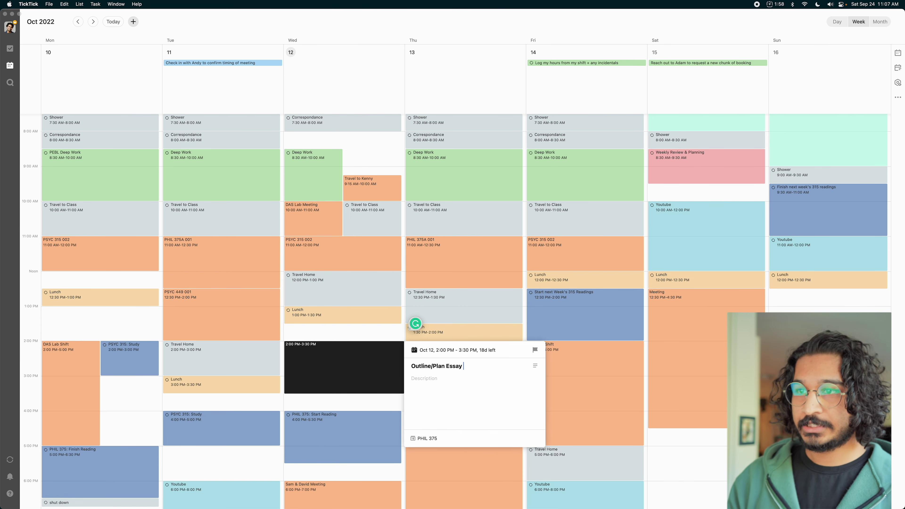
pyautogui.click(351, 337)
# Step: Glance at the syllabus PDF, then return to TickTick and dismiss the stray popup
pyautogui.hotkey('ctrl', 'Up')
pyautogui.click(779, 190)
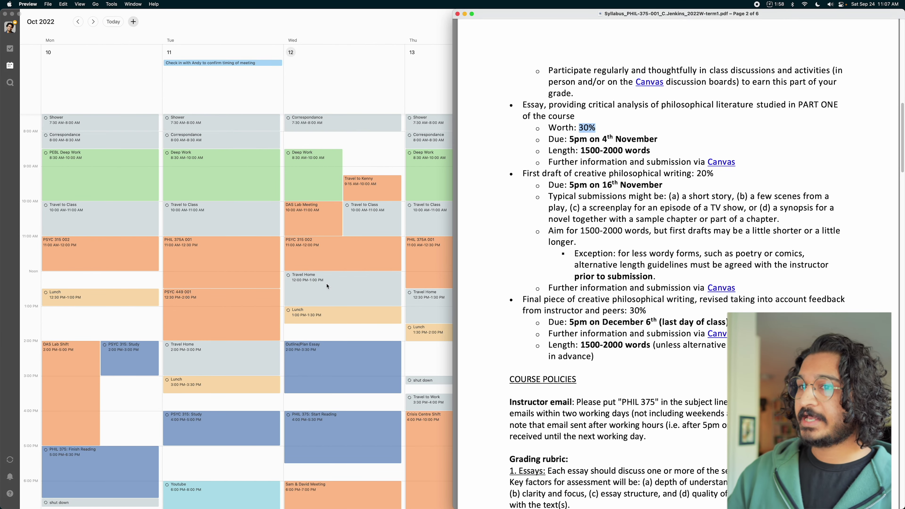
pyautogui.click(313, 333)
pyautogui.click(373, 91)
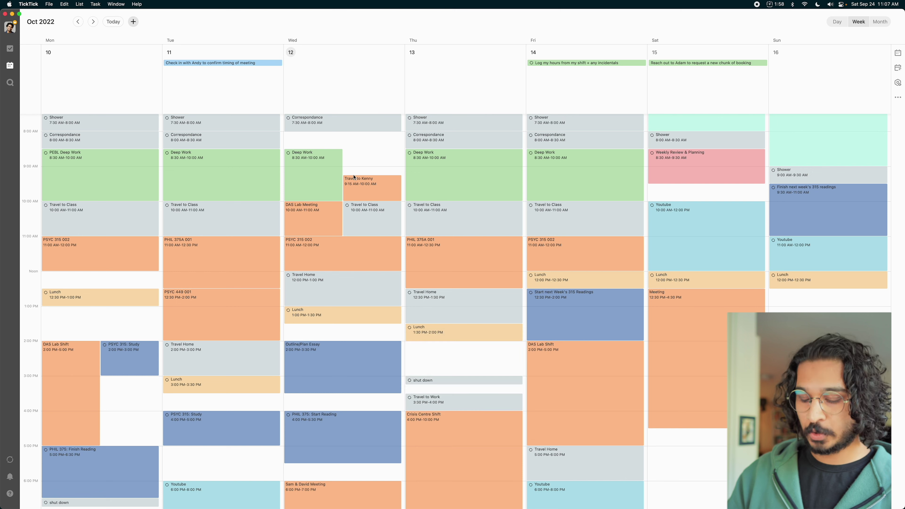
# Step: Inspect the PHIL 375 Start Reading and Finish Reading task details, then return to the calendar
pyautogui.press('super+shift+t')
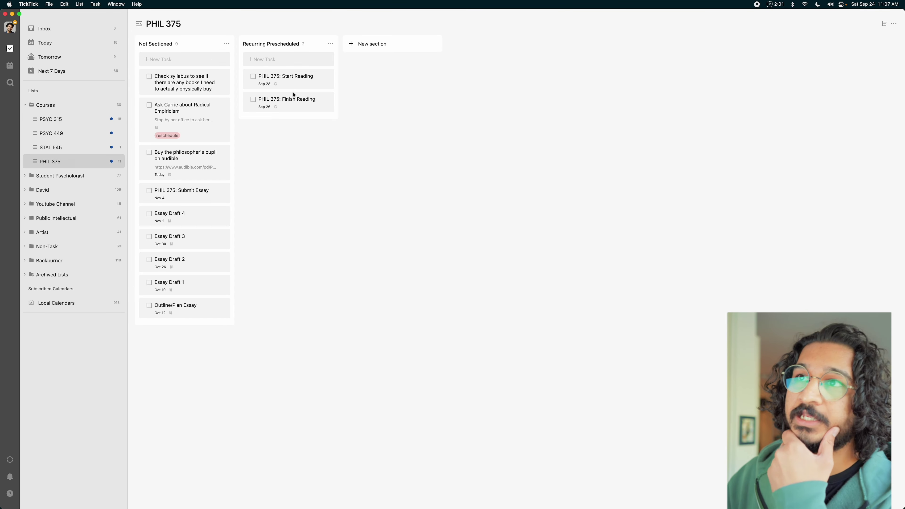
pyautogui.click(298, 85)
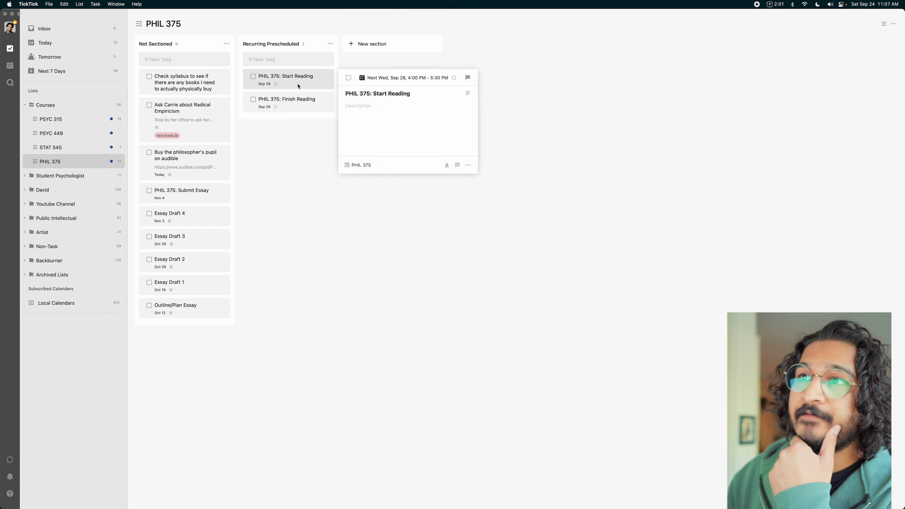
pyautogui.click(303, 106)
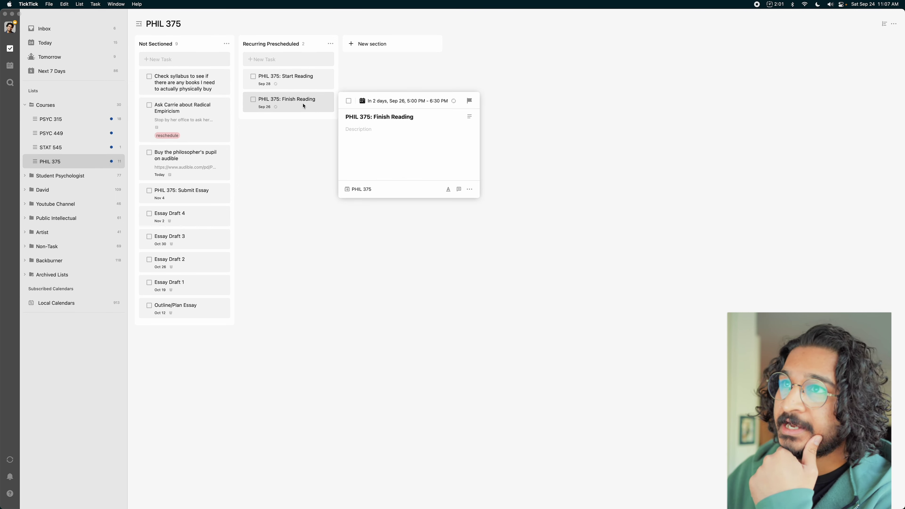
pyautogui.click(301, 85)
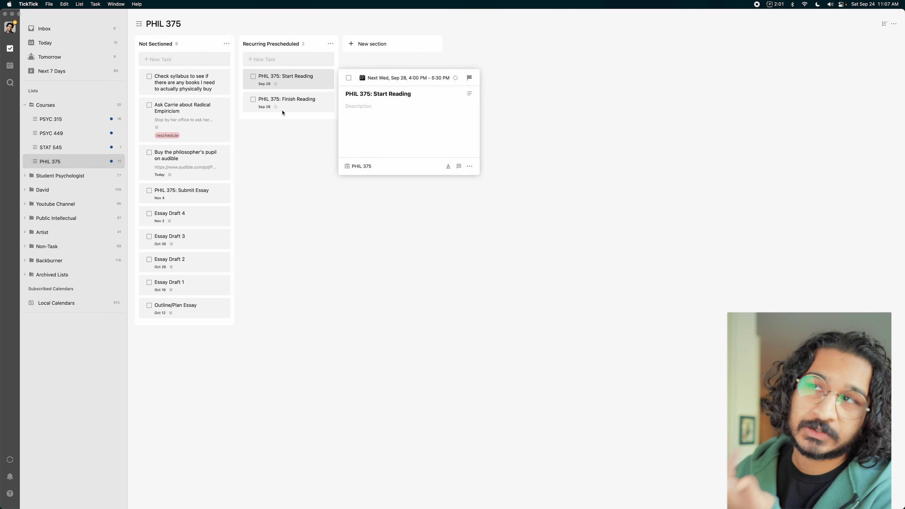
pyautogui.click(287, 102)
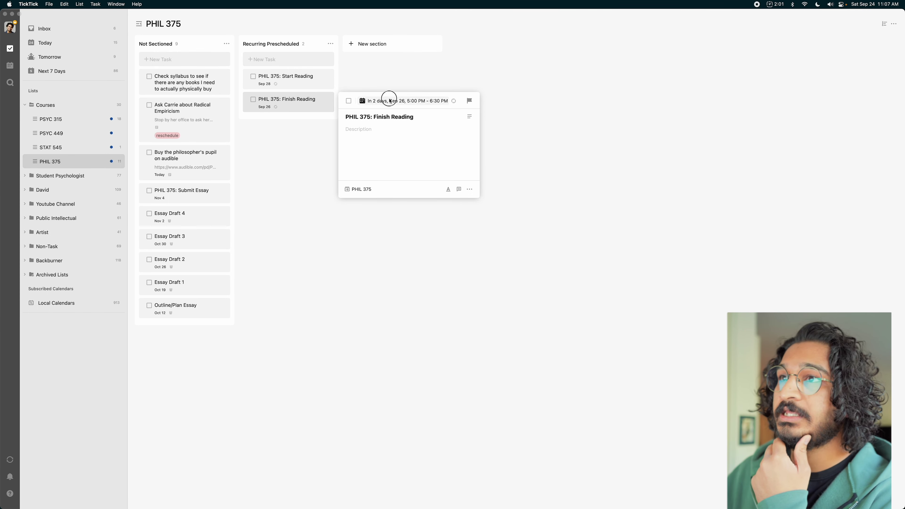
pyautogui.click(388, 101)
pyautogui.click(400, 313)
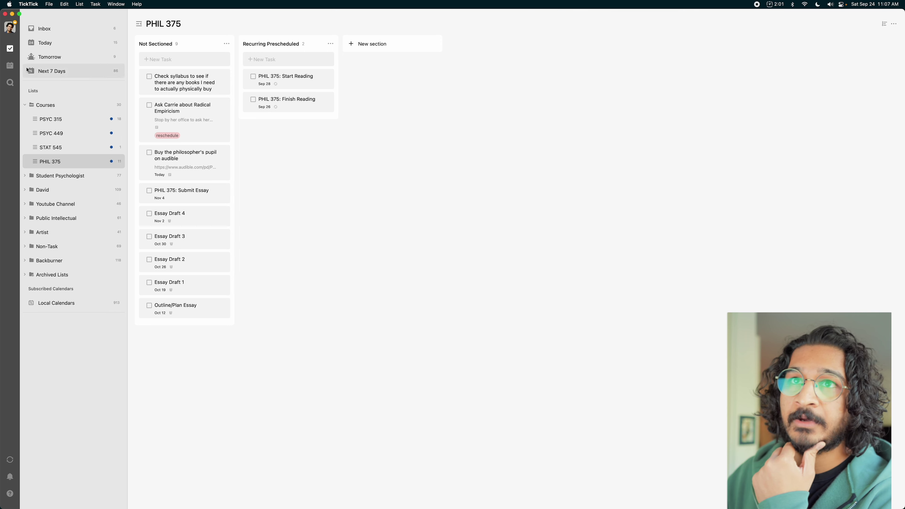
pyautogui.click(10, 65)
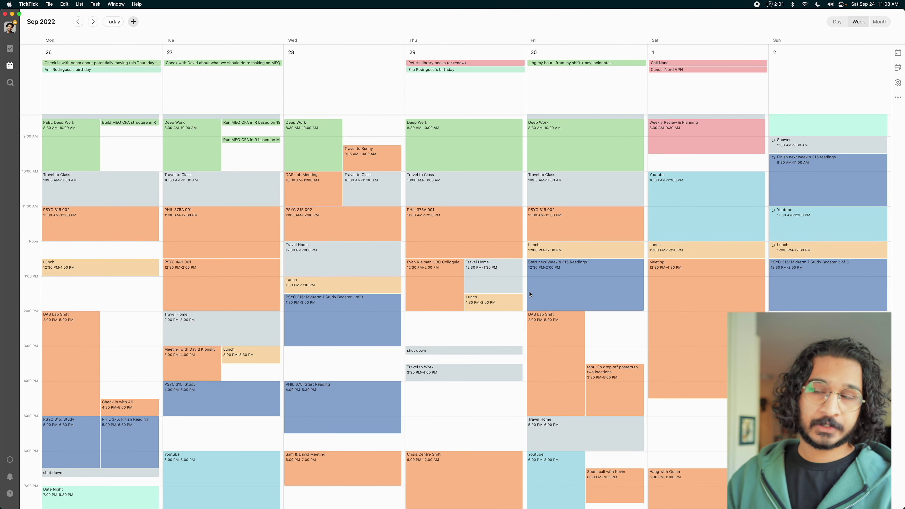
# Step: Scroll the Sep 26 week, peek at Start Reading, and bring the syllabus PDF forward
pyautogui.scroll(1, 489, 314)
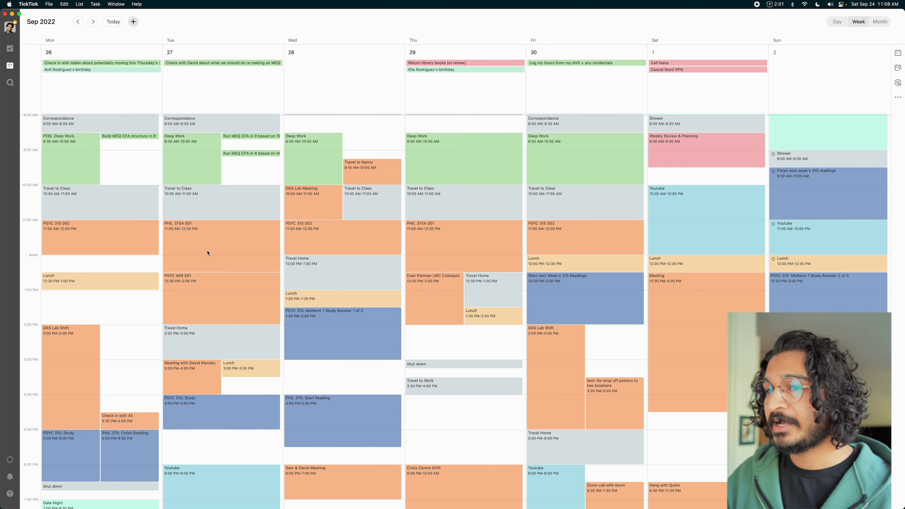
pyautogui.click(329, 413)
pyautogui.click(330, 380)
pyautogui.hotkey('ctrl', 'Up')
pyautogui.click(808, 91)
pyautogui.click(669, 123)
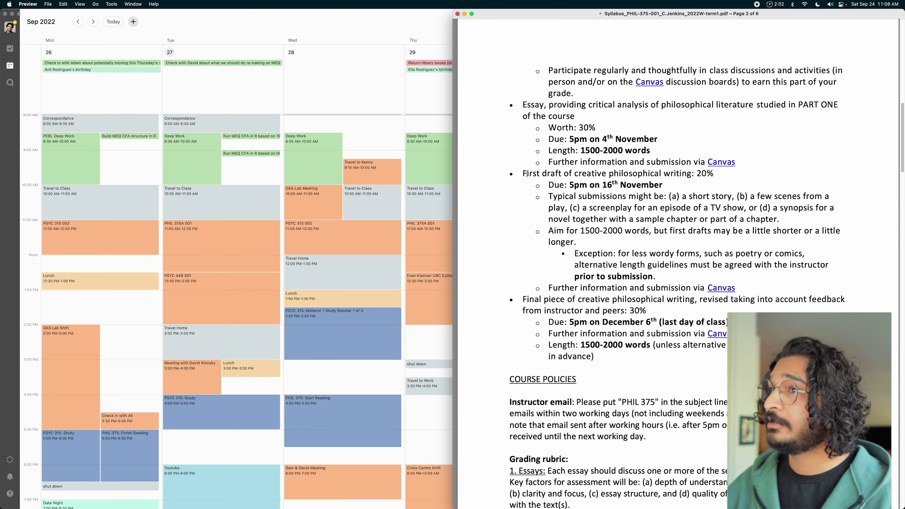
# Step: Paste the copied first-draft line as an all-day Nov 16 event in Hard Deadlines
pyautogui.moveTo(522, 174); pyautogui.dragTo(689, 174)
pyautogui.press('super+c')
pyautogui.press('super+Tab')
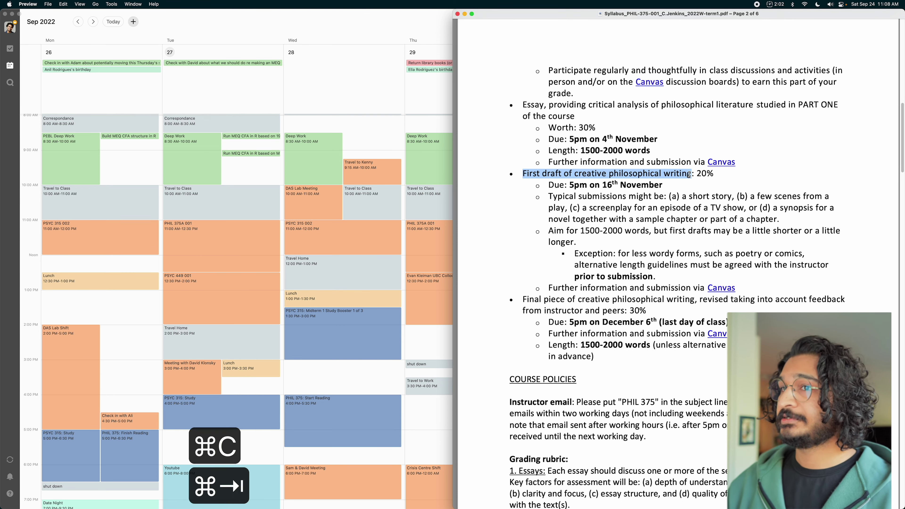
pyautogui.press('super+Tab')
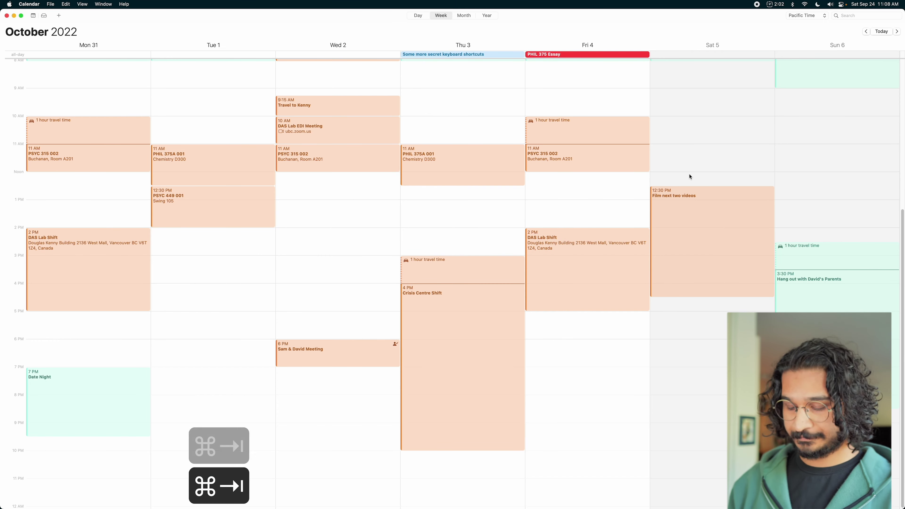
pyautogui.press('super+Right')
pyautogui.press('super+Right')
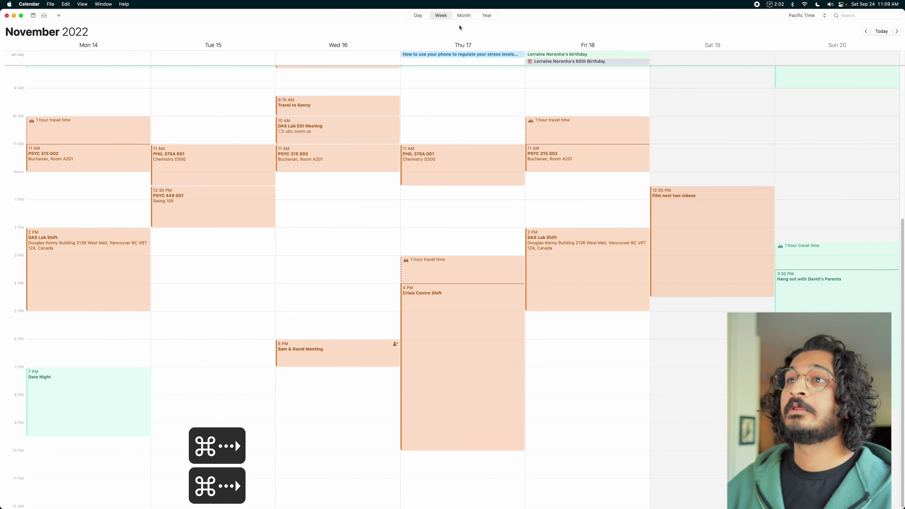
pyautogui.doubleClick(392, 55)
pyautogui.press('super+v')
pyautogui.click(495, 22)
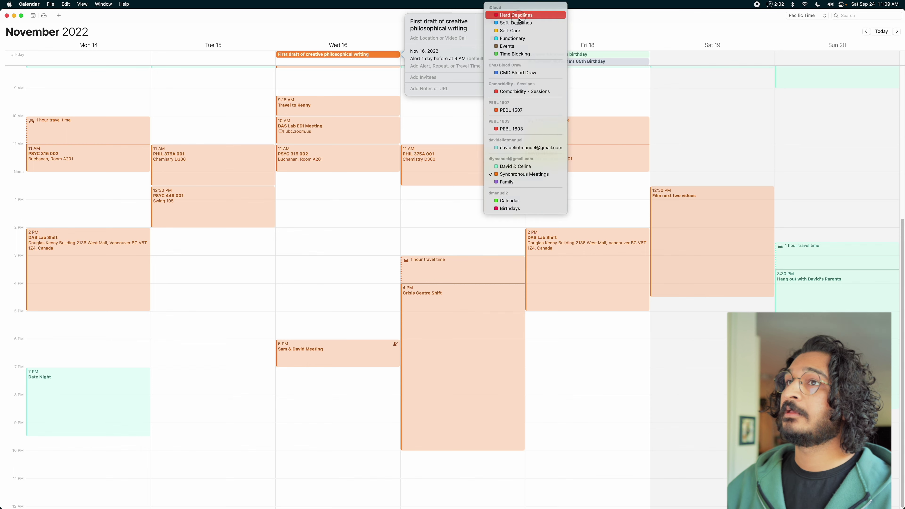
pyautogui.click(518, 17)
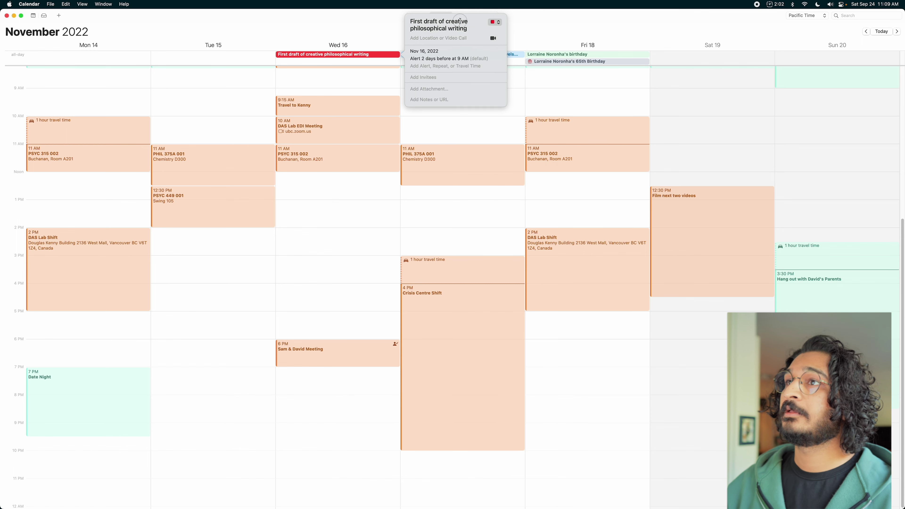
# Step: Edit the event title to 'PHIL 375 Creative writing: First Draft'
pyautogui.doubleClick(428, 30)
pyautogui.press('BackSpace')
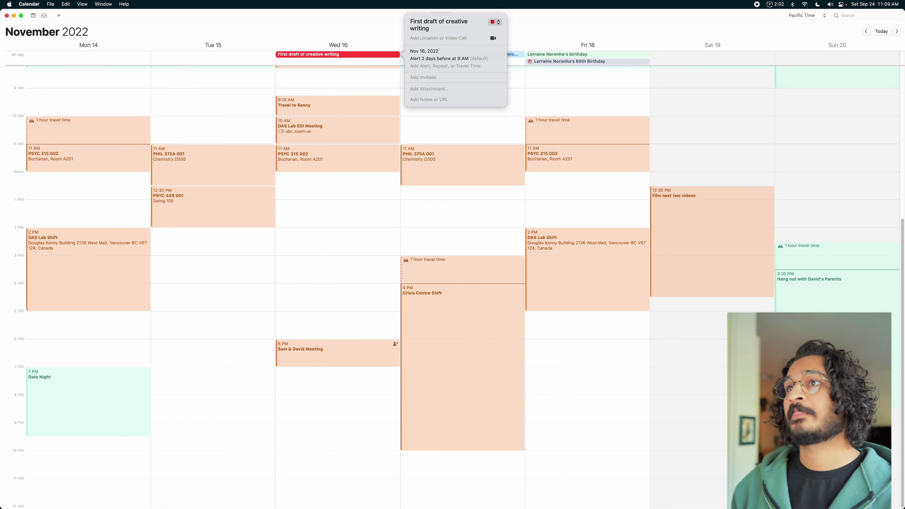
pyautogui.press('shift+super+Left')
pyautogui.press('BackSpace')
pyautogui.press('Delete')
pyautogui.write('C')
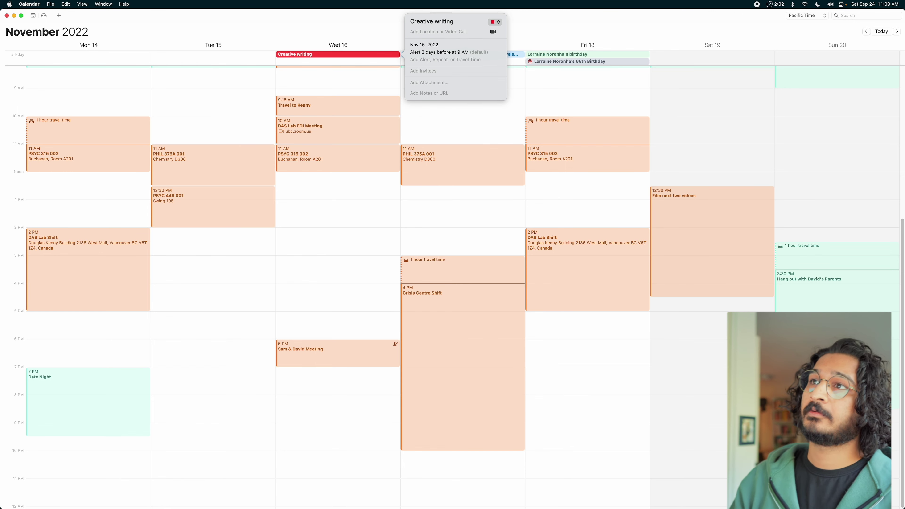
pyautogui.write('First DRaf')
pyautogui.press('BackSpace')
pyautogui.press('BackSpace')
pyautogui.press('BackSpace')
pyautogui.write('raft')
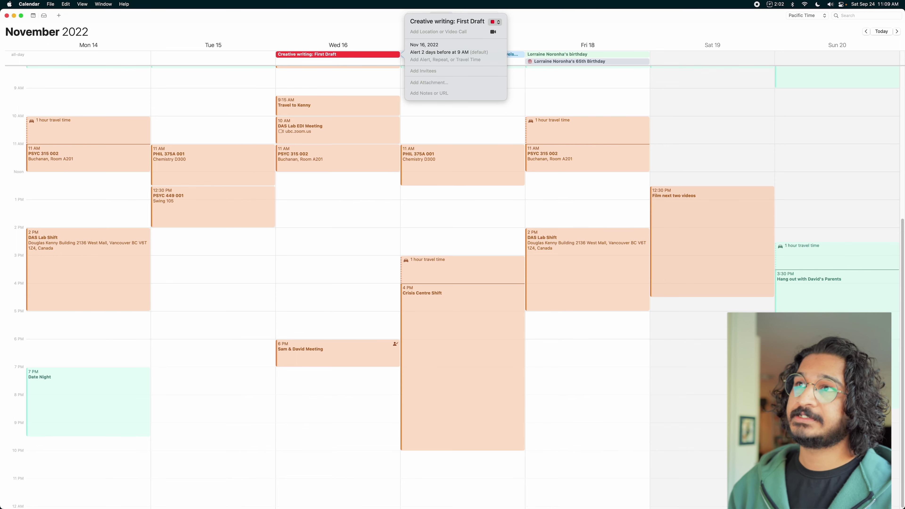
pyautogui.press('super+Left')
pyautogui.write('PHIL 375:')
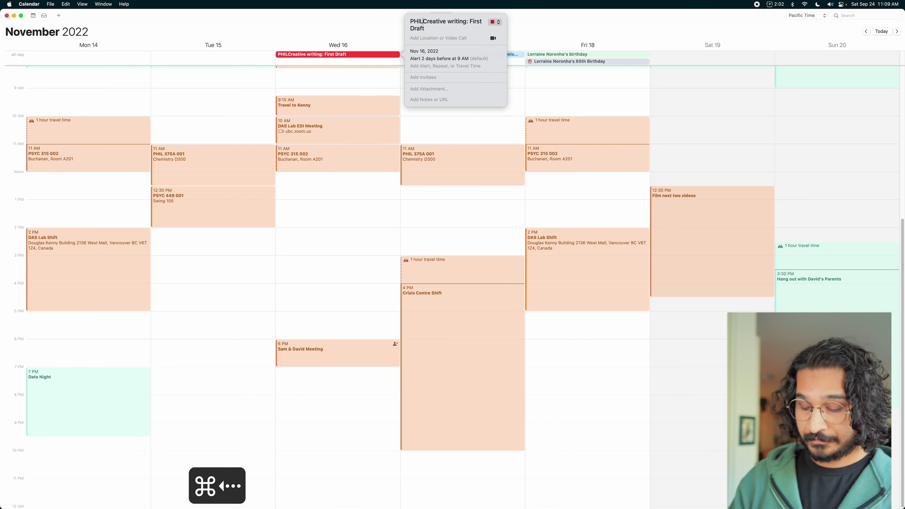
pyautogui.press('BackSpace')
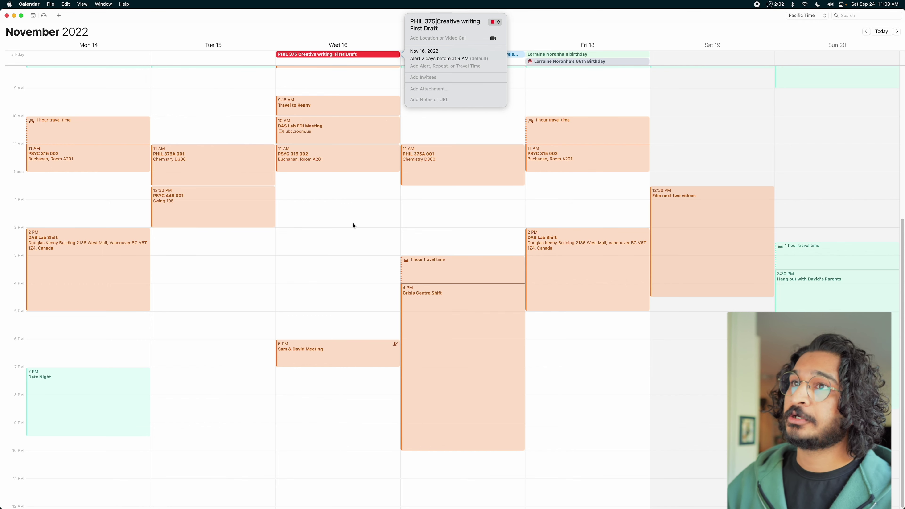
pyautogui.click(353, 226)
pyautogui.click(356, 56)
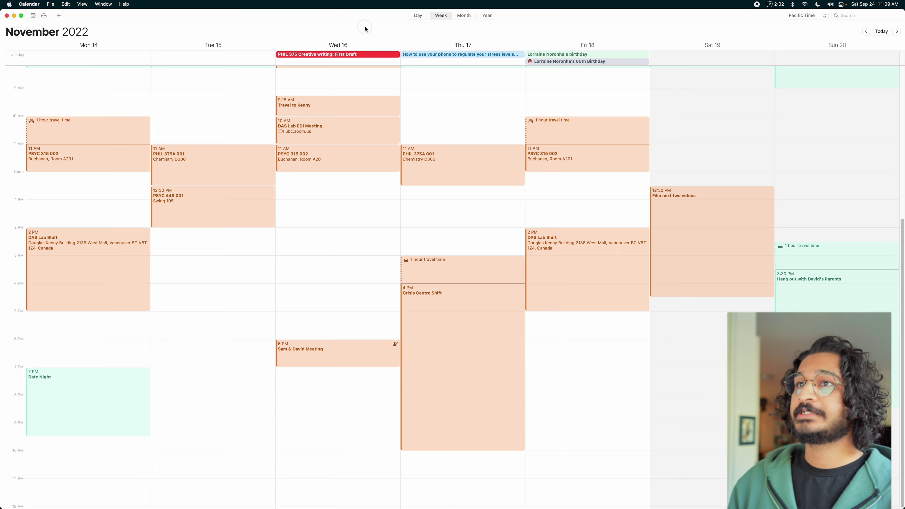
# Step: Check the syllabus PDF for the creative-writing final draft due date
pyautogui.press('super+Tab')
pyautogui.click(610, 215)
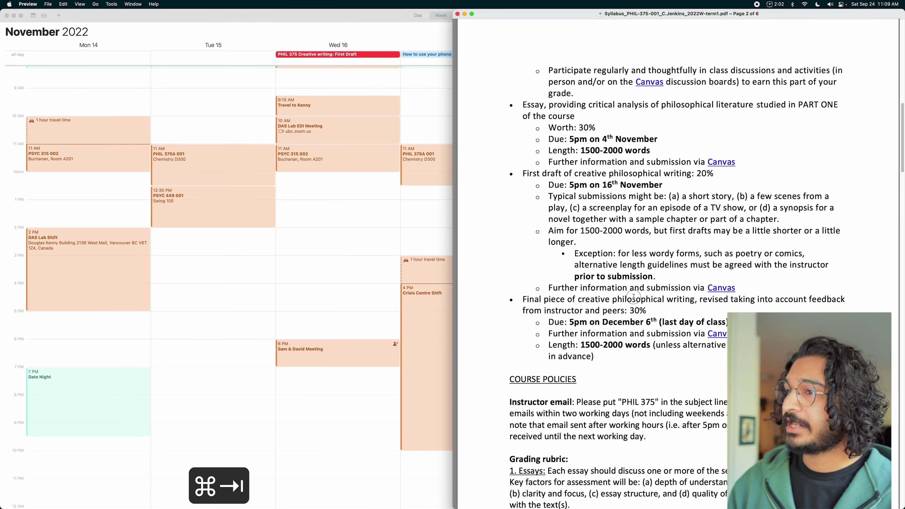
pyautogui.moveTo(645, 323)
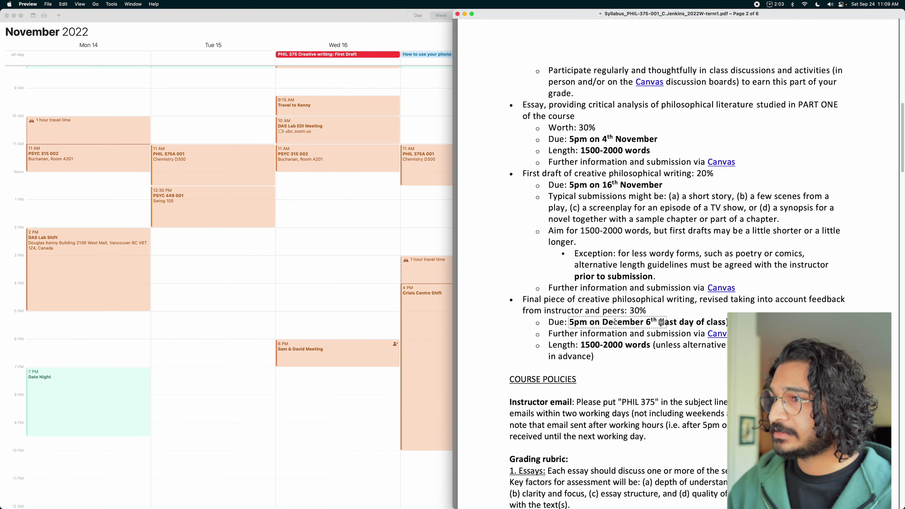
pyautogui.click(378, 267)
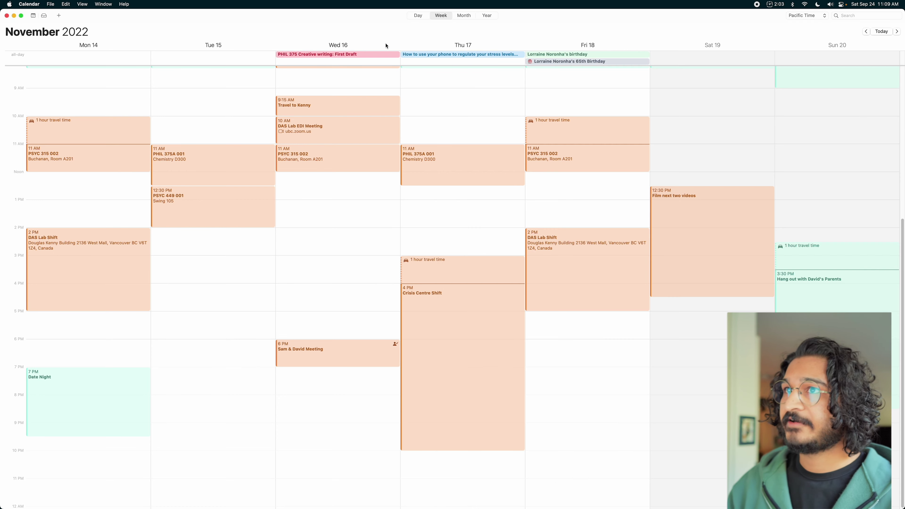
# Step: Add all-day 'PHIL 375: Creative Writing Final Draft' on Tuesday Dec 6 in the pink calendar
pyautogui.press('super+Right')
pyautogui.press('super+Right')
pyautogui.press('super+Right')
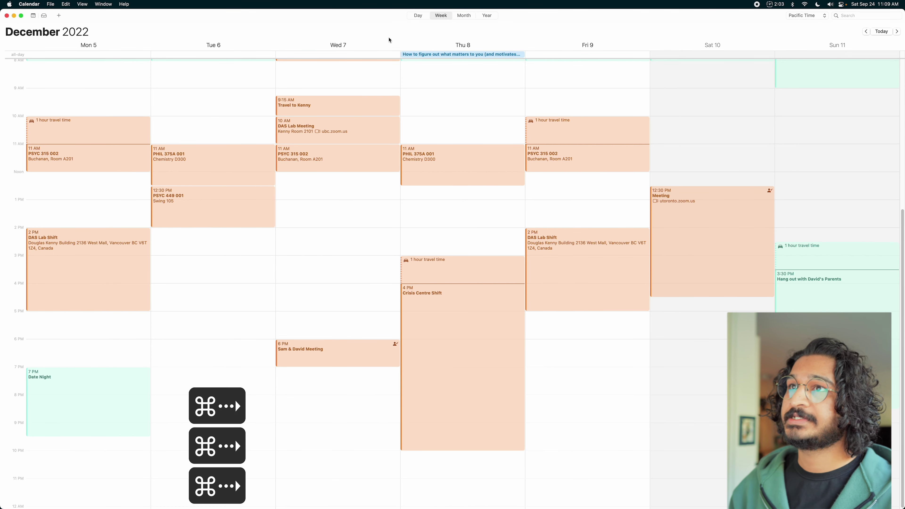
pyautogui.doubleClick(233, 54)
pyautogui.write('PHIL 375')
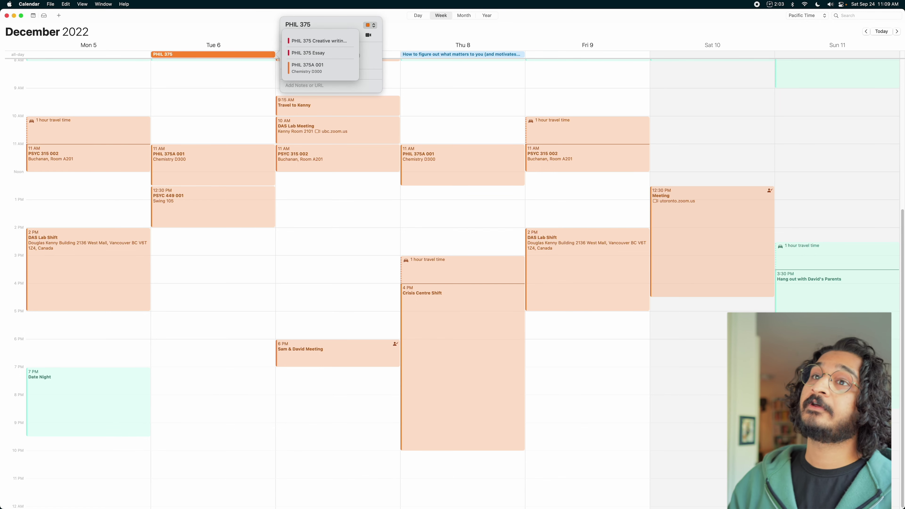
pyautogui.write(': Creative Writ')
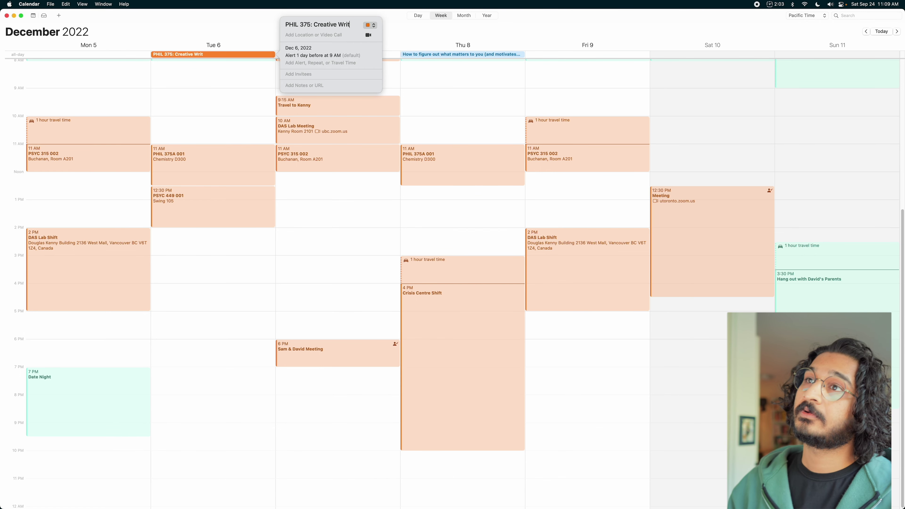
pyautogui.write('ing Final')
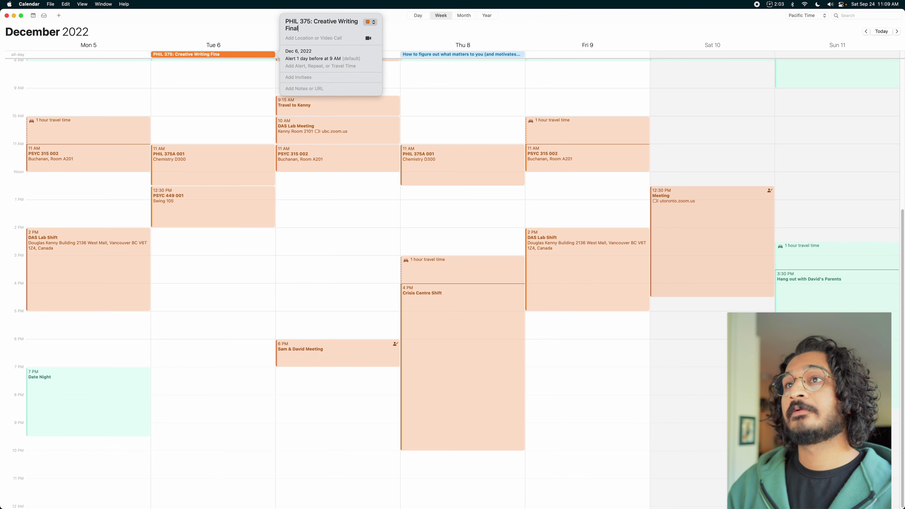
pyautogui.write(' Draft')
pyautogui.click(371, 22)
pyautogui.click(363, 33)
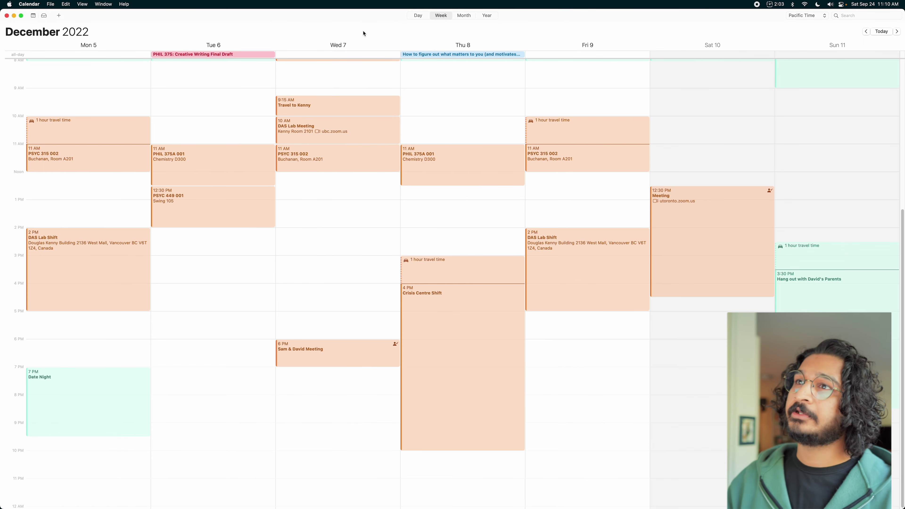
# Step: Bring TickTick to the front and page forward from today to the Nov 14–20 week
pyautogui.hotkey('ctrl', 'Up')
pyautogui.click(477, 296)
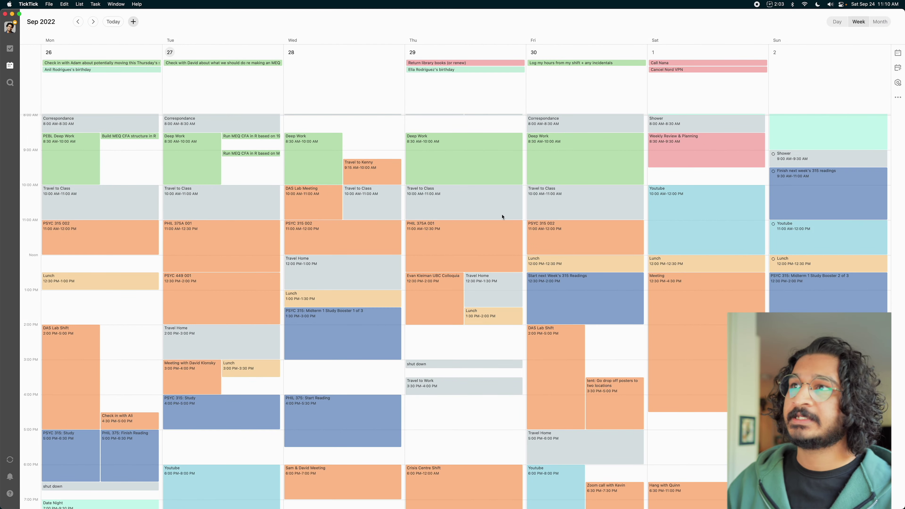
pyautogui.click(114, 22)
pyautogui.click(94, 22)
pyautogui.click(94, 22)
pyautogui.click(93, 22)
pyautogui.click(93, 22)
pyautogui.click(94, 22)
pyautogui.click(94, 22)
pyautogui.click(94, 22)
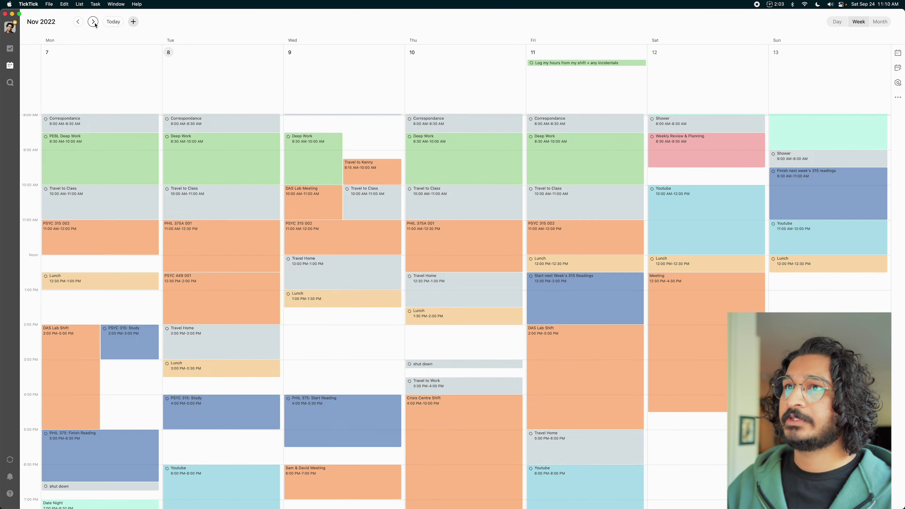
pyautogui.click(94, 22)
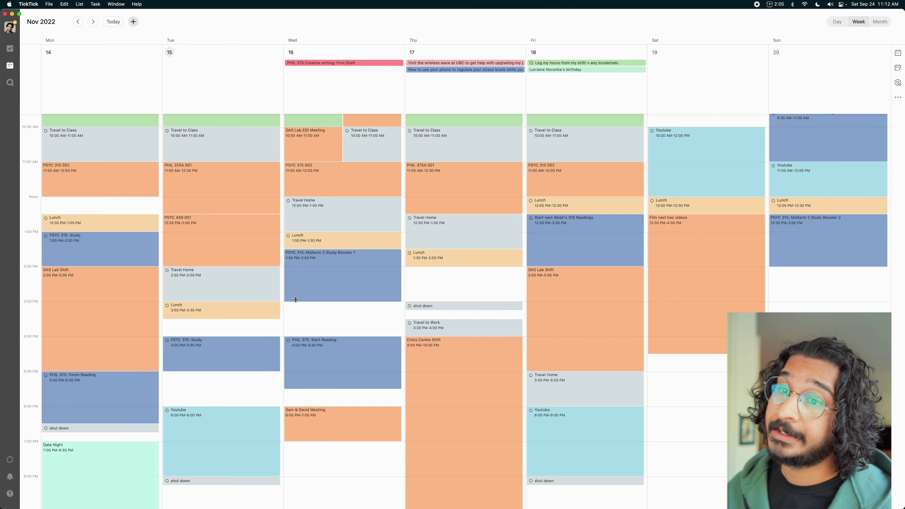
# Step: Look over the Nov 14–20 week, checking Wednesday's study booster and peeking at the following week
pyautogui.scroll(-2, 199, 393)
pyautogui.scroll(4, 200, 392)
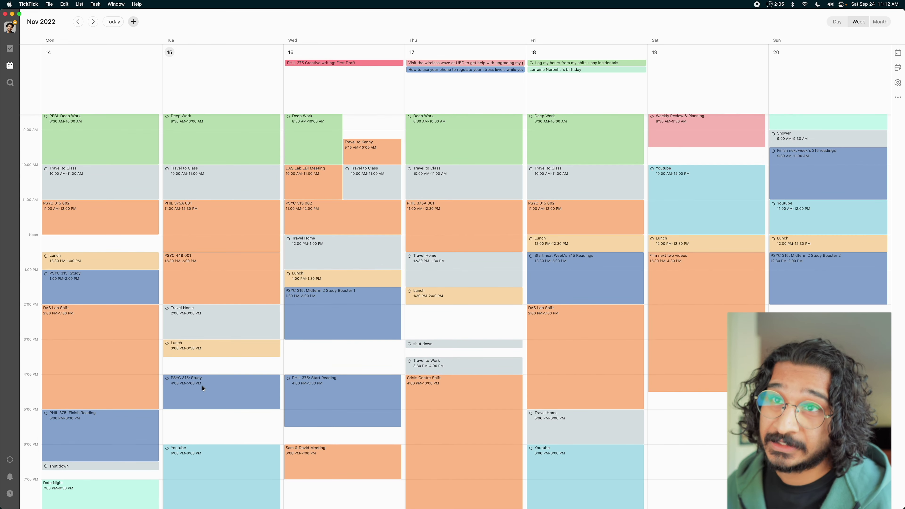
pyautogui.scroll(2, 234, 393)
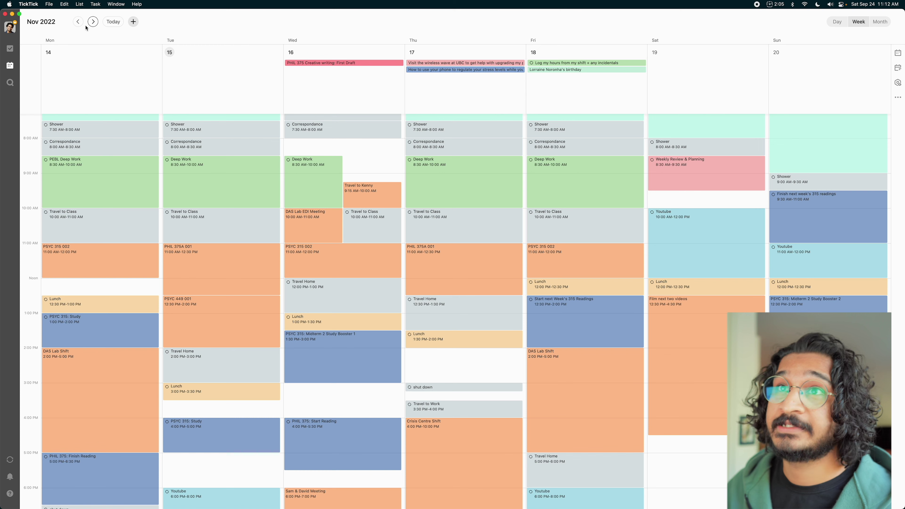
pyautogui.scroll(-5, 213, 251)
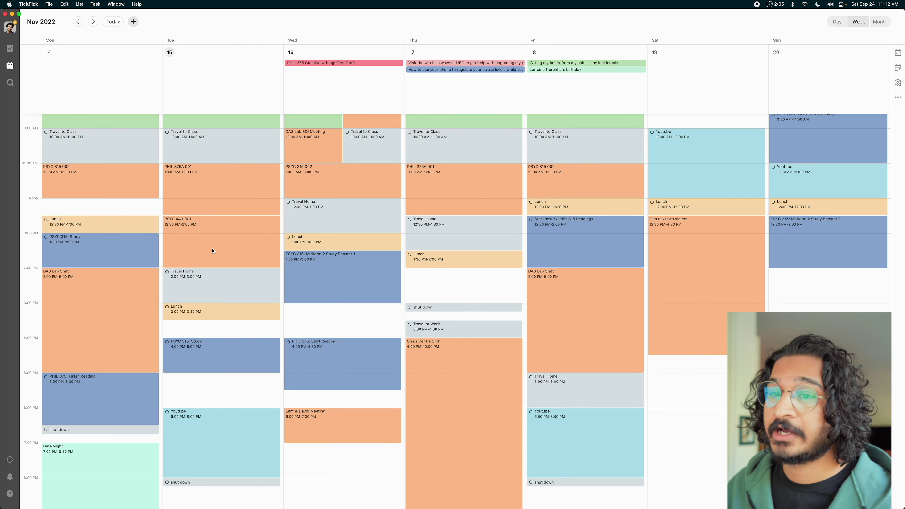
pyautogui.click(327, 280)
pyautogui.click(93, 22)
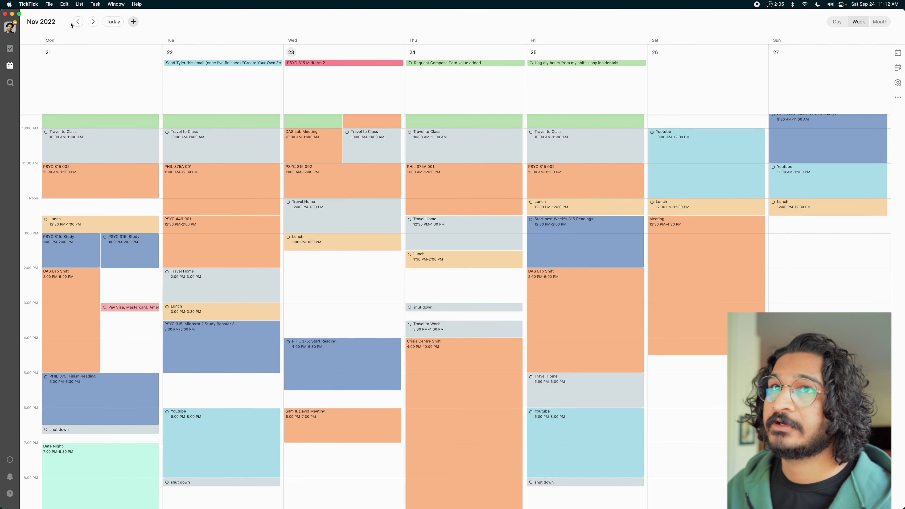
pyautogui.click(78, 22)
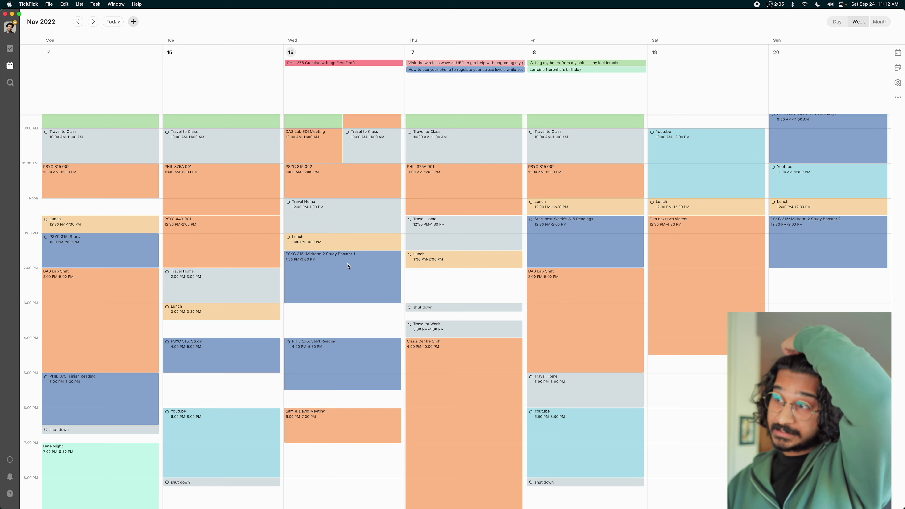
pyautogui.scroll(3, 828, 274)
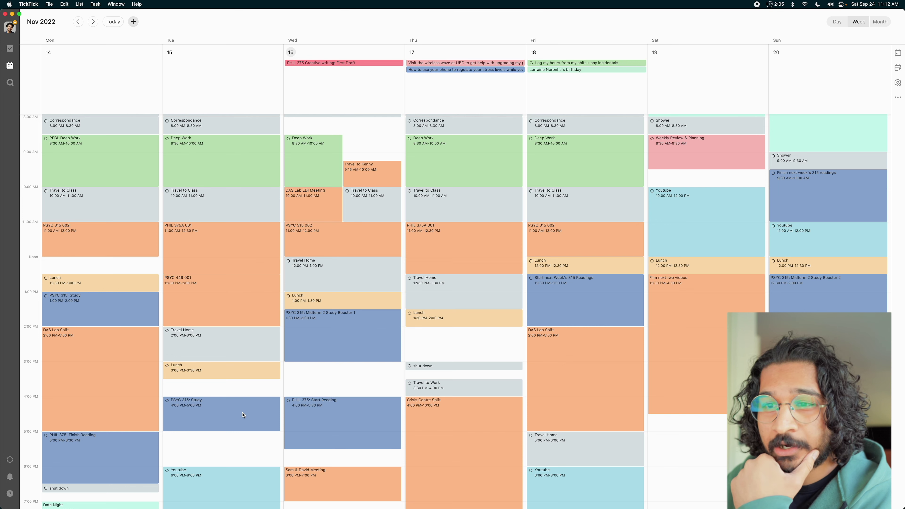
# Step: Move Tuesday's PSYC 315: Study to Wednesday 3–4 PM and block out Tuesday 3:30–5:00 PM
pyautogui.moveTo(241, 414); pyautogui.dragTo(331, 361)
pyautogui.click(493, 283)
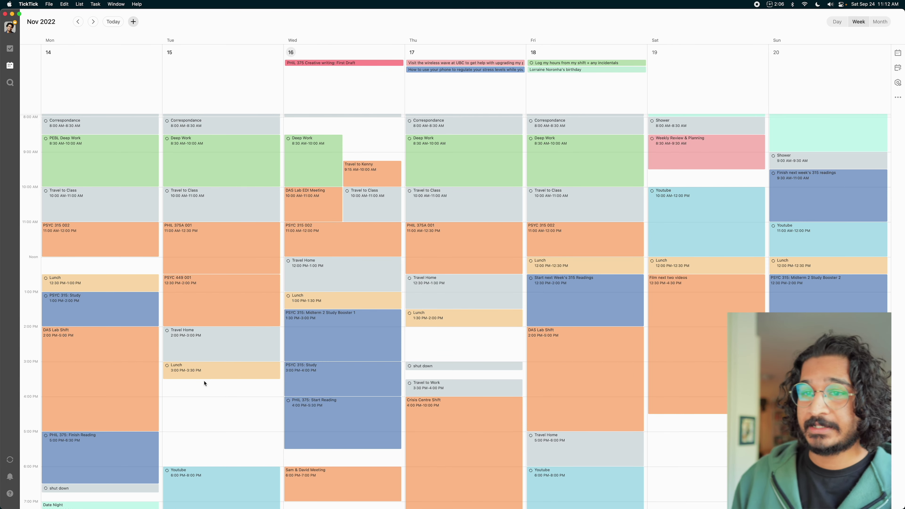
pyautogui.moveTo(204, 383); pyautogui.dragTo(206, 431)
pyautogui.press('super+Tab')
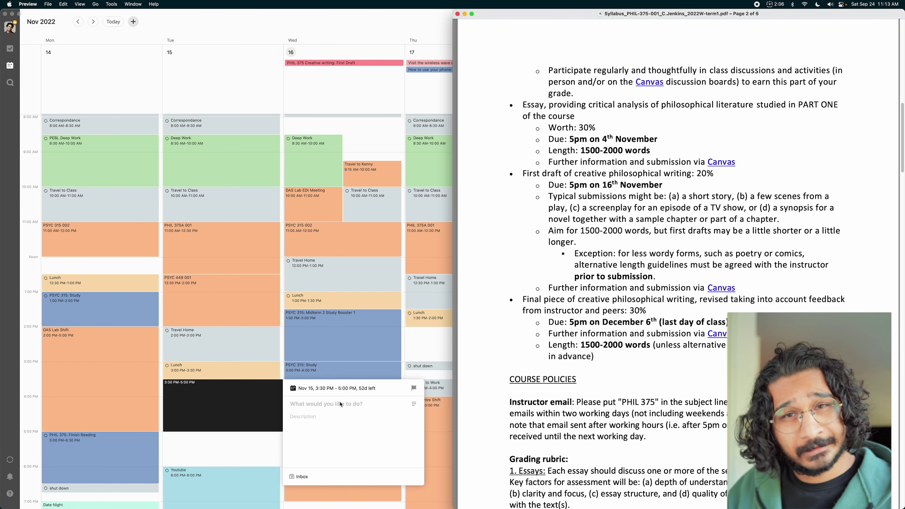
# Step: Title the Tuesday 3:30–5:00 PM block 'PHIL 375 Creative Writing Preliminary - Draft 3' in the PHIL 375 list
pyautogui.press('super+w')
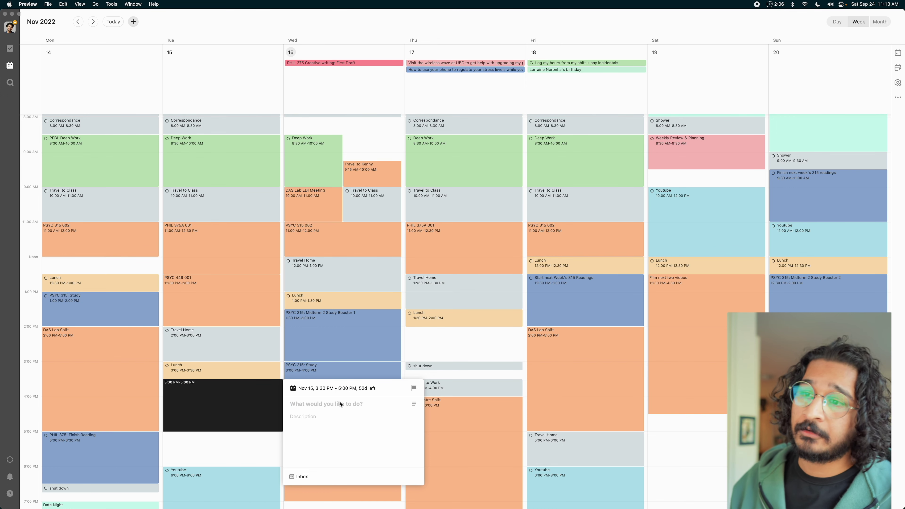
pyautogui.write('PH')
pyautogui.press('BackSpace')
pyautogui.press('BackSpace')
pyautogui.write('PH')
pyautogui.press('BackSpace')
pyautogui.press('BackSpace')
pyautogui.write('PHIL 375 Creative Writing Preli')
pyautogui.press('BackSpace')
pyautogui.press('BackSpace')
pyautogui.press('BackSpace')
pyautogui.press('BackSpace')
pyautogui.press('BackSpace')
pyautogui.write('Preliminary')
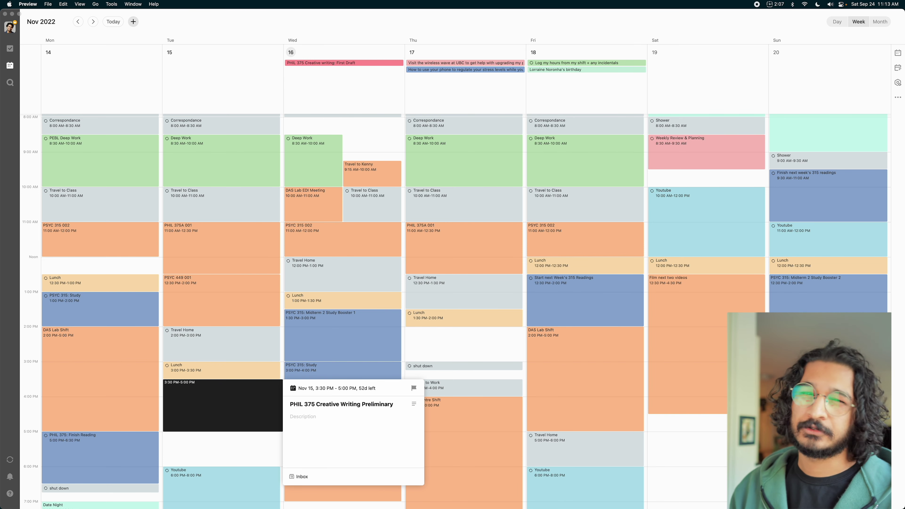
pyautogui.write(' - Draft 3')
pyautogui.press('BackSpace')
pyautogui.press('BackSpace')
pyautogui.press('BackSpace')
pyautogui.press('BackSpace')
pyautogui.press('BackSpace')
pyautogui.press('BackSpace')
pyautogui.press('BackSpace')
pyautogui.write('Draft 3~')
pyautogui.press('Down')
pyautogui.press('Down')
pyautogui.press('Return')
pyautogui.click(241, 462)
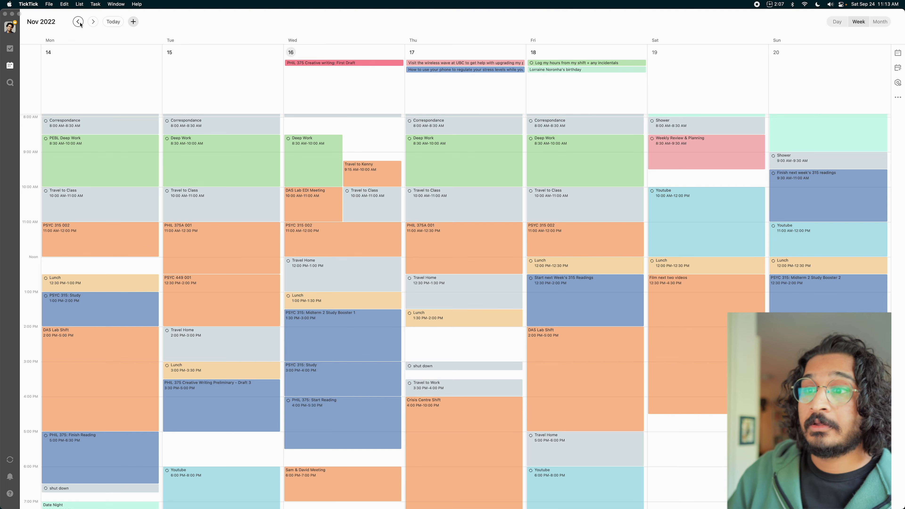
# Step: Add all-day Nov 16 task 'PHIL 375 Creative Writing: Submit "First Draft"' with a note on the Preliminary naming
pyautogui.click(328, 89)
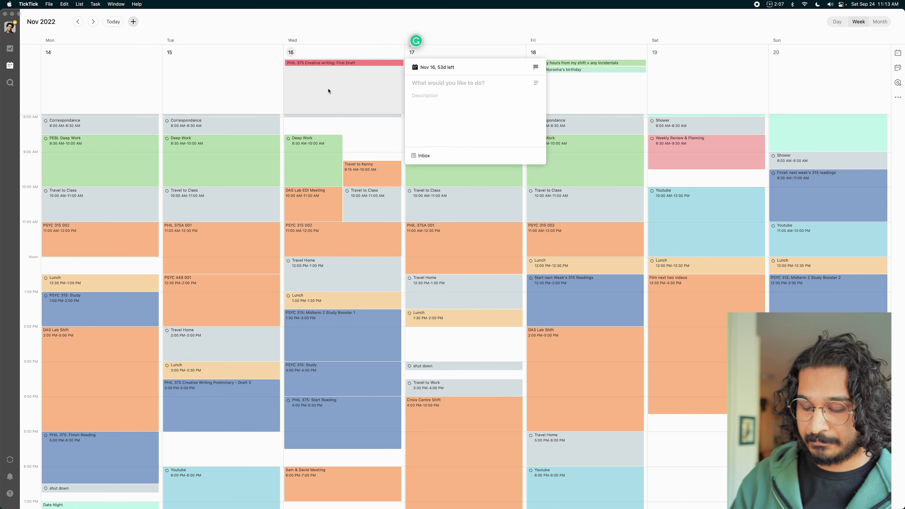
pyautogui.write('PHIL 375 Creative Writing: Submit "First Draft"')
pyautogui.press('Return')
pyautogui.write("EN: I'v")
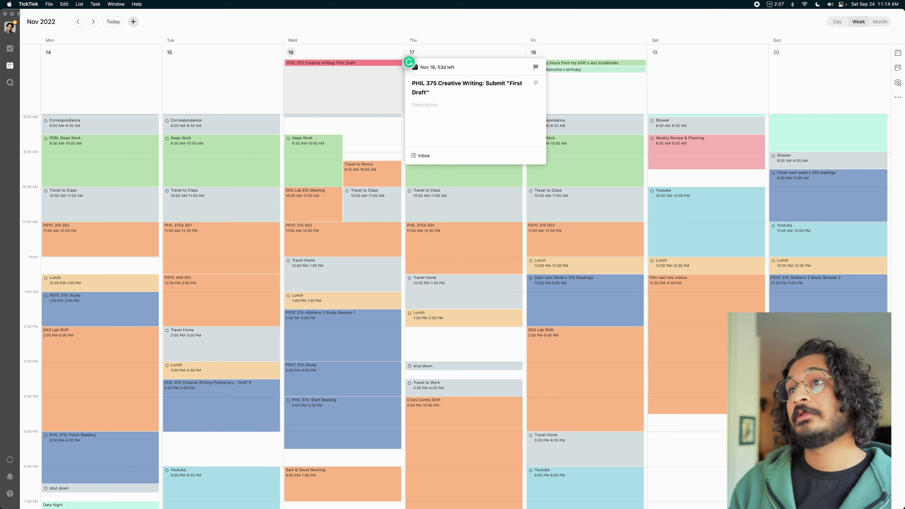
pyautogui.write('e called this "Preliiminary" rather than first draft in my sy')
pyautogui.press('BackSpace')
pyautogui.press('BackSpace')
pyautogui.press('BackSpace')
pyautogui.press('BackSpace')
pyautogui.press('BackSpace')
pyautogui.press('BackSpace')
pyautogui.press('BackSpace')
pyautogui.press('BackSpace')
pyautogui.press('BackSpace')
pyautogui.write(', in my system')
pyautogui.click(459, 339)
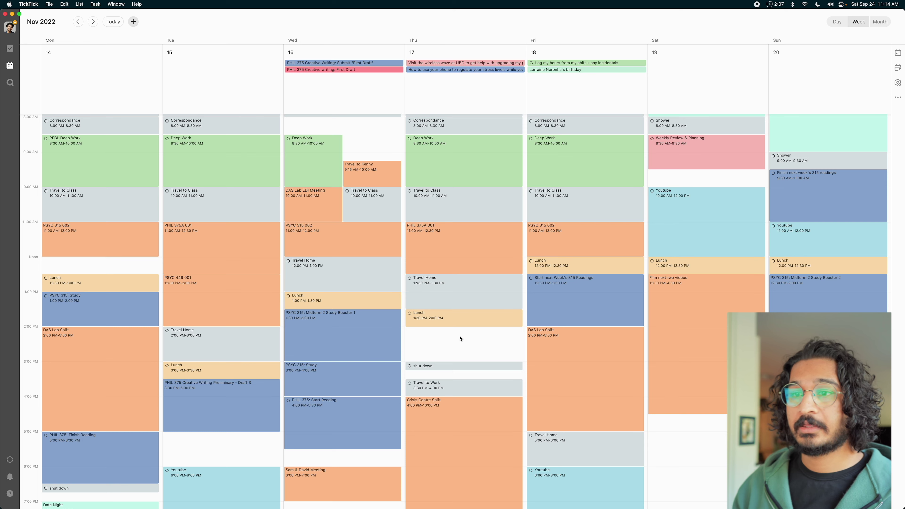
# Step: Add 'PHIL 375 Creative Writing Preliminary - Draft 2' on Sunday, Nov 13, 12:30–2:00 PM
pyautogui.press('super+Left')
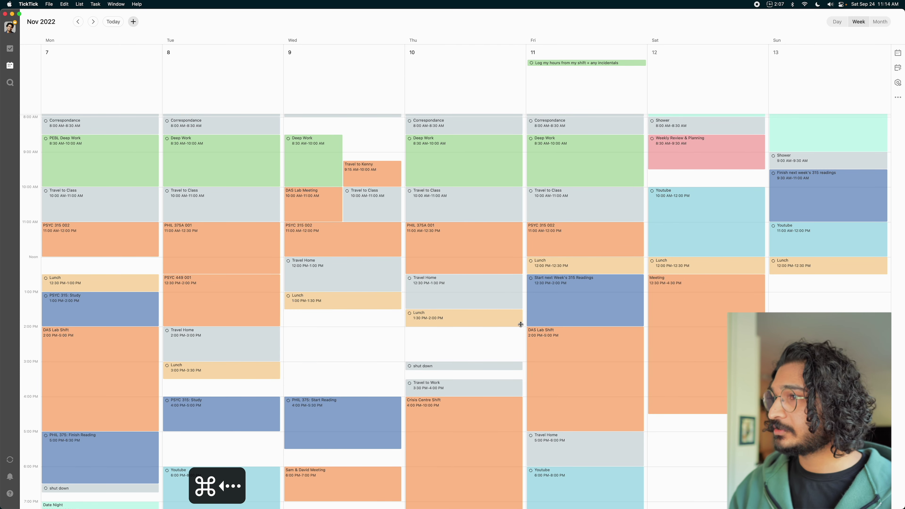
pyautogui.moveTo(827, 273); pyautogui.dragTo(827, 325)
pyautogui.write('PHIL 375 Creative Writing Preliminary - Draft 2 ^')
pyautogui.click(805, 303)
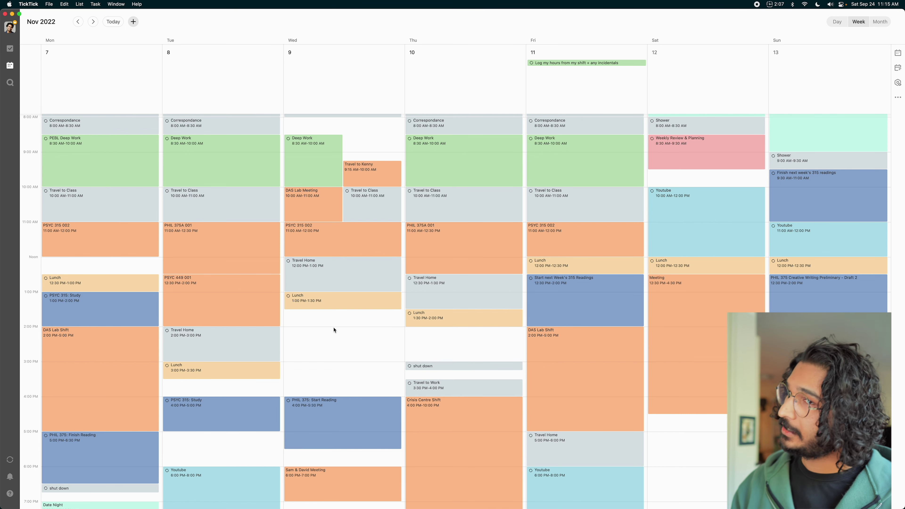
# Step: Add 'PHIL 375 Creative Writing Preliminary - Draft 1' on Wednesday, Nov 9, 2:00–3:30 PM
pyautogui.moveTo(333, 328); pyautogui.dragTo(326, 379)
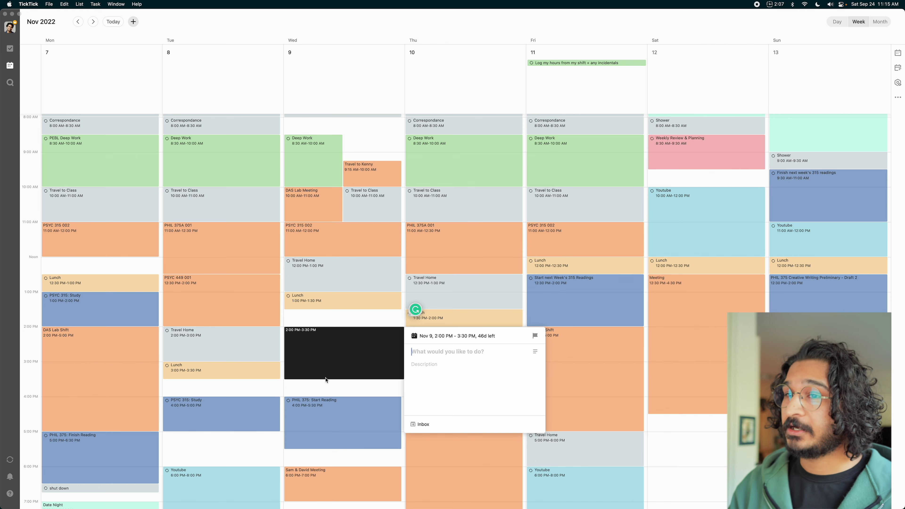
pyautogui.write('PHIL')
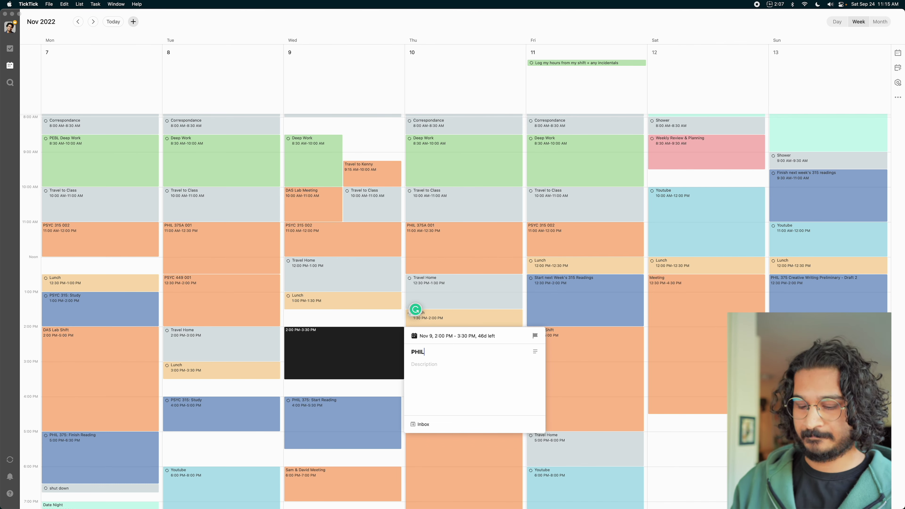
pyautogui.write(' 375 Creative Writing Preliminary - Draft 1')
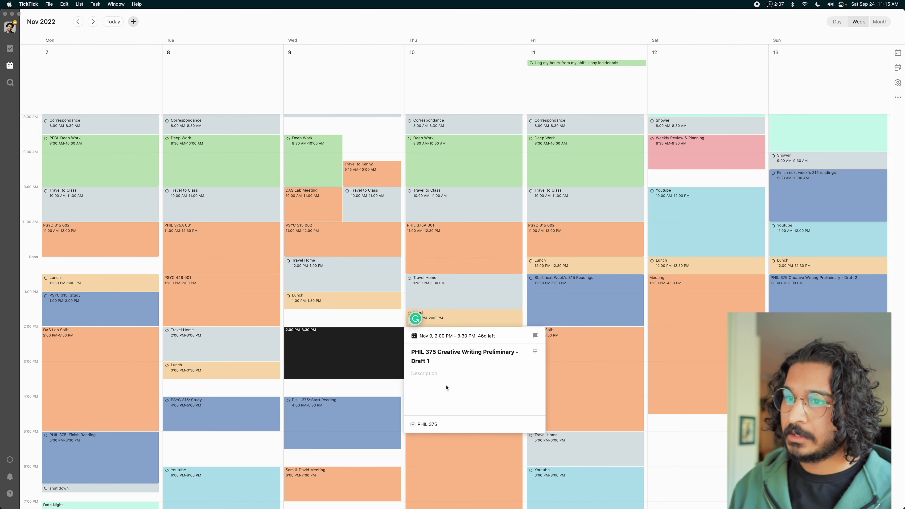
pyautogui.press('super+Left')
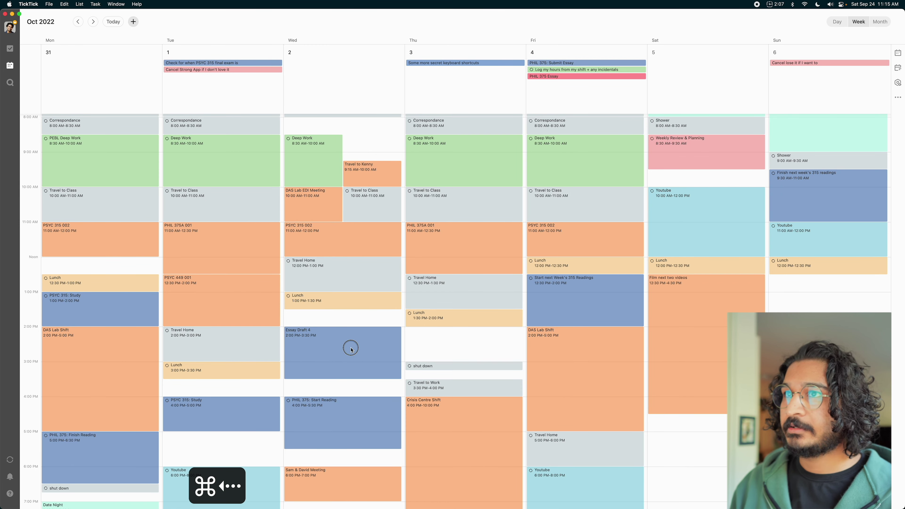
# Step: Add 'PHIL 375 Creative Writing Preliminary - Outline' on Sunday, Nov 6, 12:30–2:00 PM
pyautogui.click(351, 349)
pyautogui.click(450, 344)
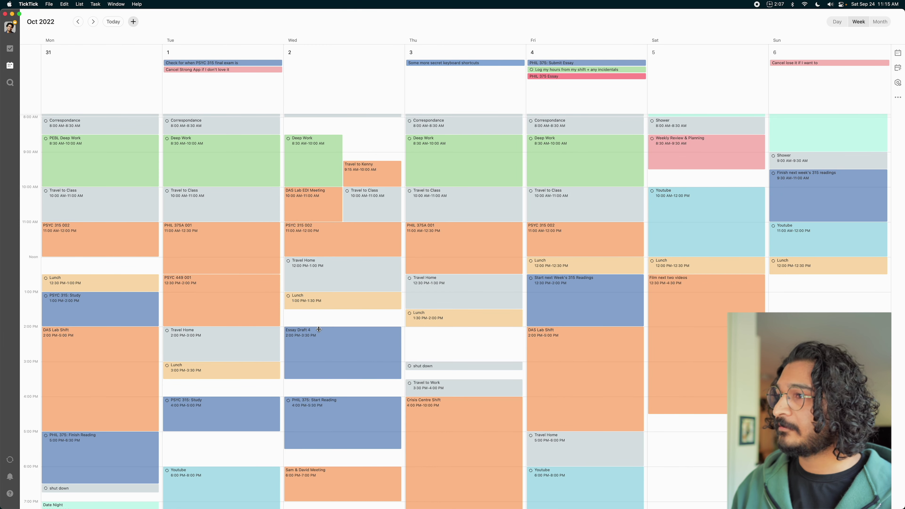
pyautogui.moveTo(810, 281); pyautogui.dragTo(800, 311)
pyautogui.write('PHIL 375 Creative Writing Preliminary - Outline')
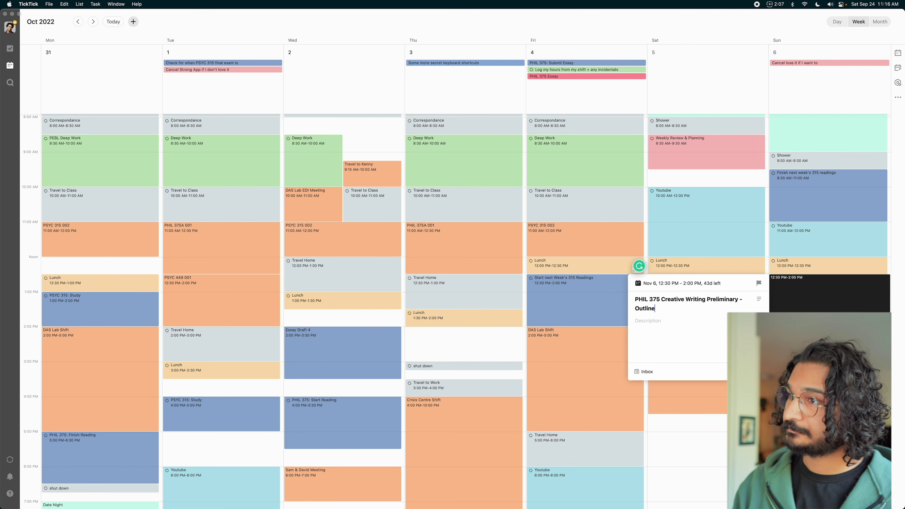
pyautogui.press('Return')
pyautogui.press('super+Right')
pyautogui.press('super+Right')
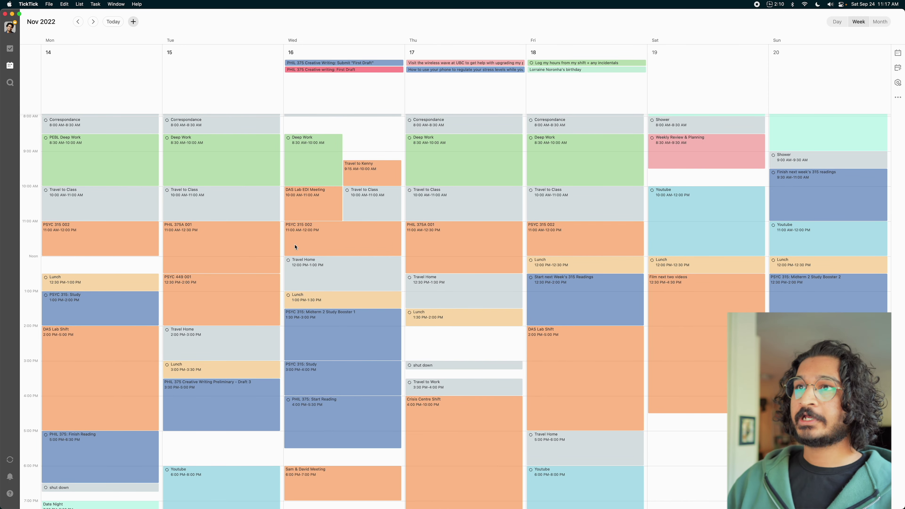
# Step: Rename the PHIL 375 list's Not Sectioned group to 'Discrete Tasks'
pyautogui.press('shift+super+t')
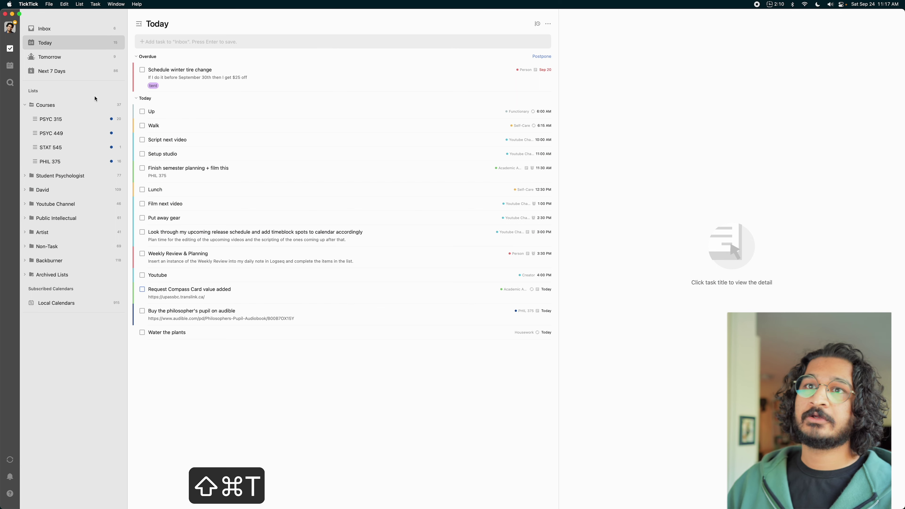
pyautogui.click(80, 165)
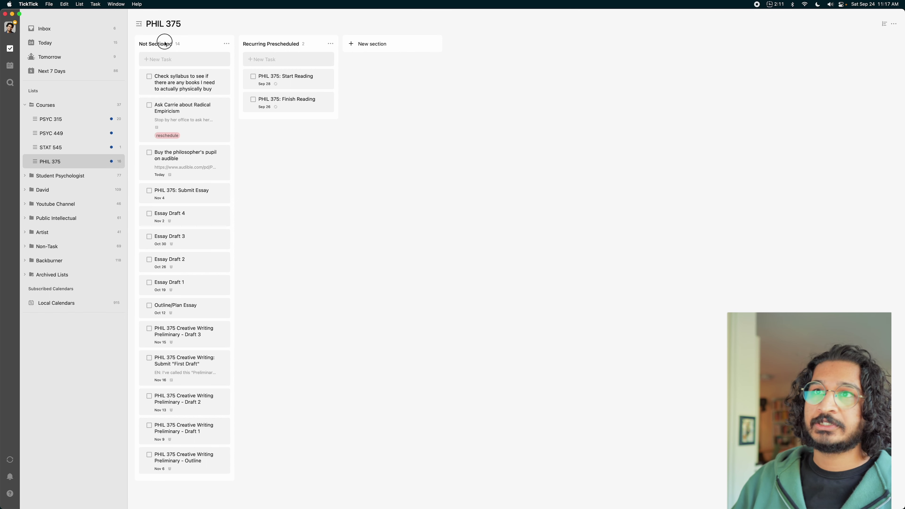
pyautogui.click(226, 44)
pyautogui.click(217, 55)
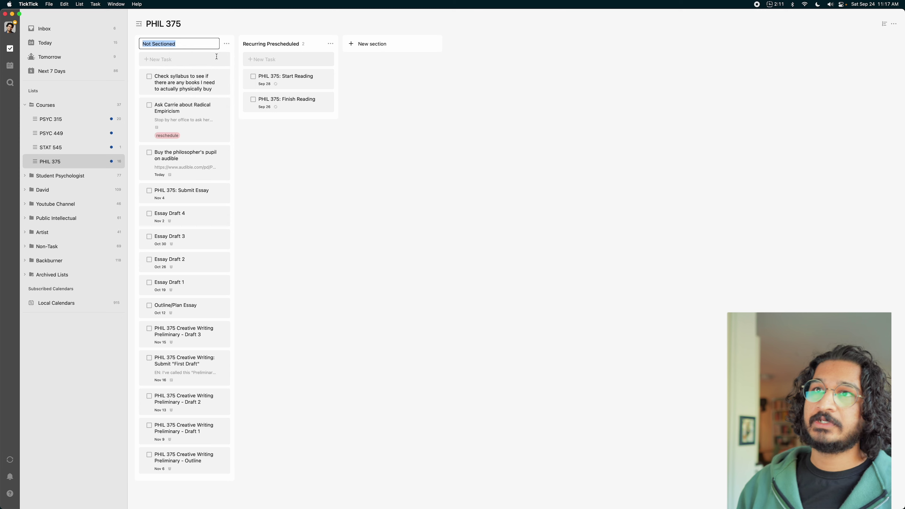
pyautogui.write('Discrete Tasks')
pyautogui.press('Return')
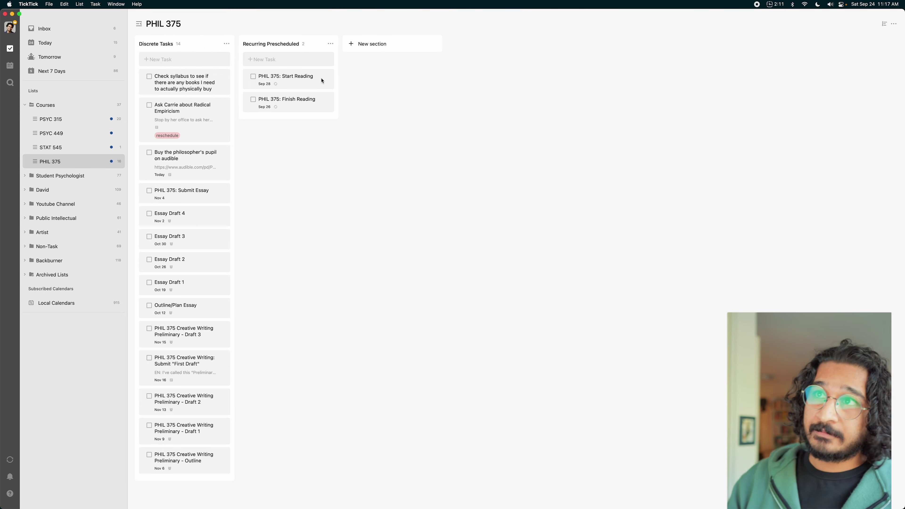
# Step: Switch the PHIL 375 list from the Kanban board to List View
pyautogui.click(886, 24)
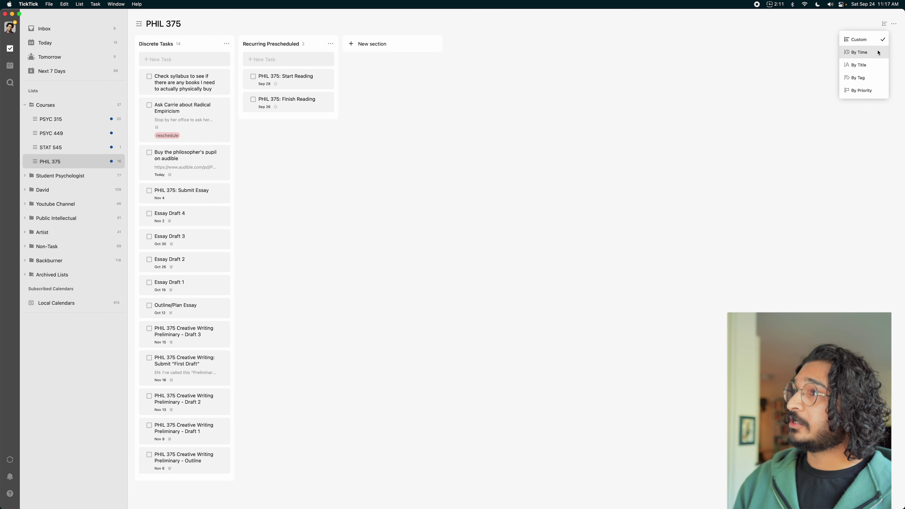
pyautogui.click(894, 24)
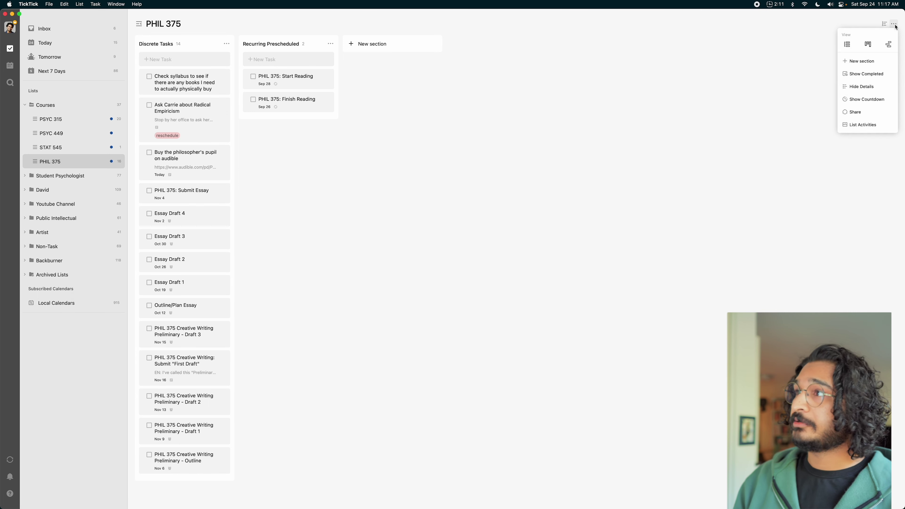
pyautogui.click(850, 44)
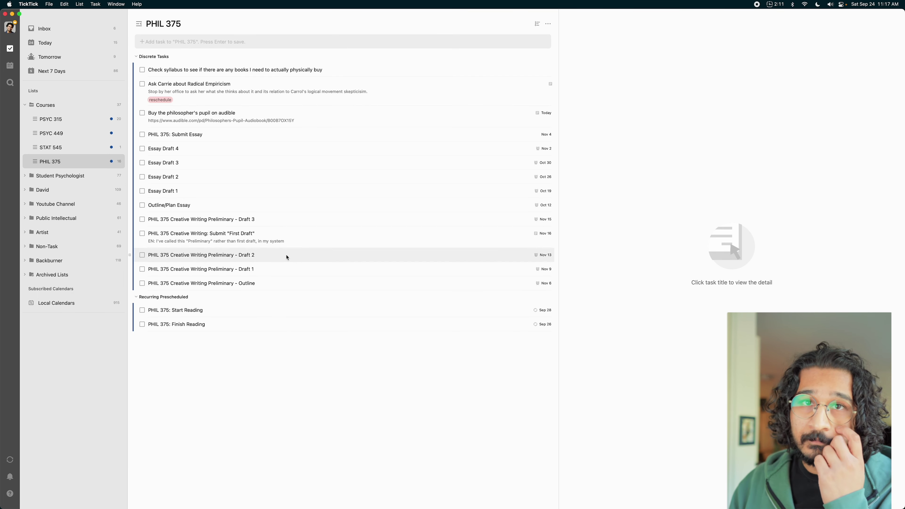
pyautogui.click(547, 23)
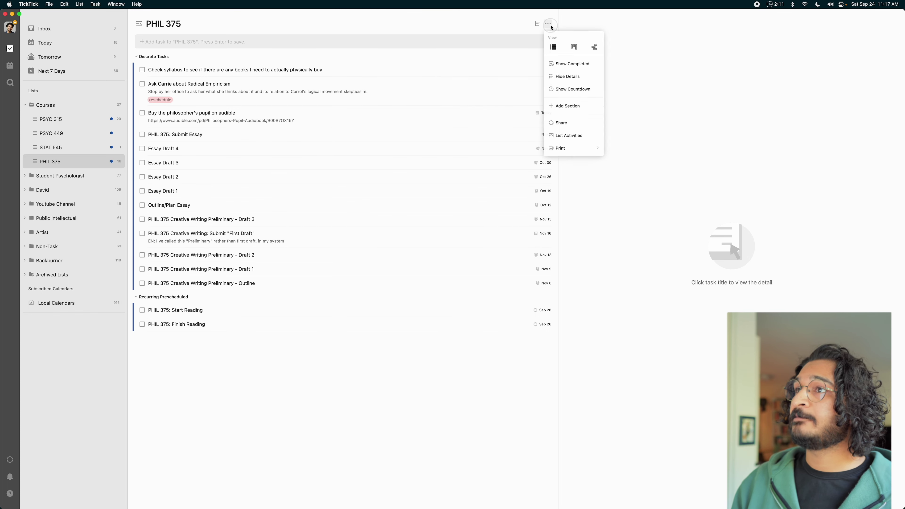
pyautogui.click(579, 48)
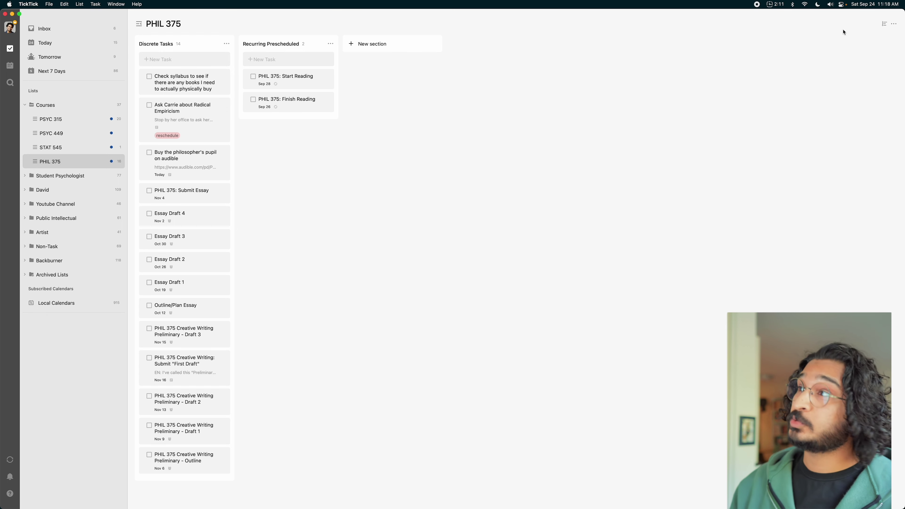
pyautogui.click(894, 23)
pyautogui.click(884, 24)
pyautogui.click(897, 24)
pyautogui.click(895, 24)
pyautogui.click(848, 44)
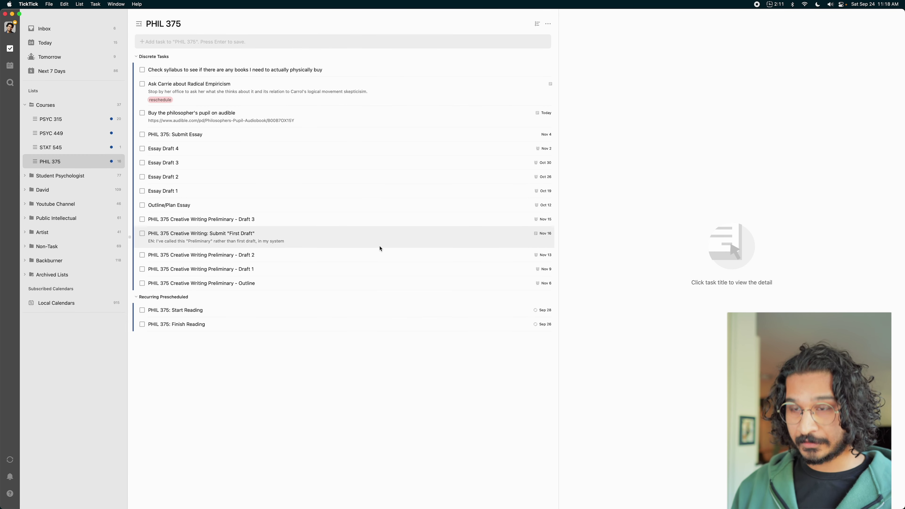
# Step: Check the Midterm 2 Study Booster 1 event in the calendar, then return to the PHIL 375 list
pyautogui.press('shift+super+c')
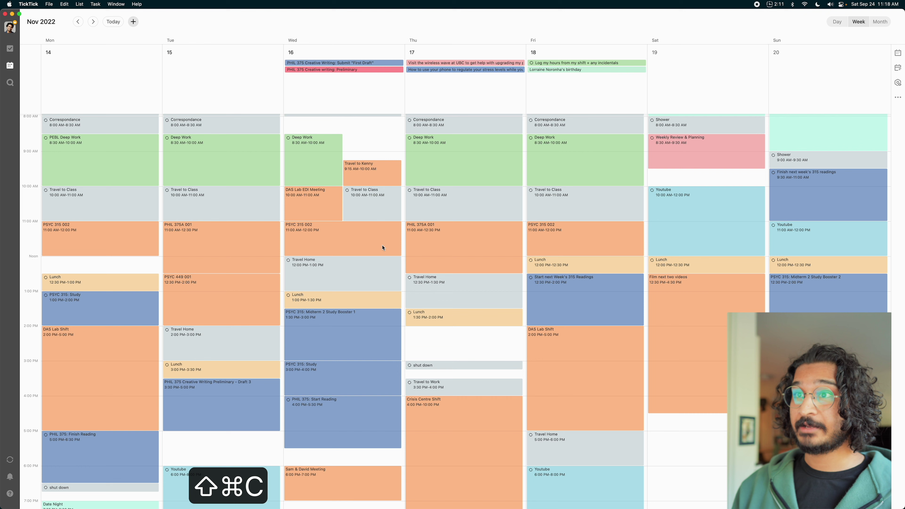
pyautogui.click(330, 342)
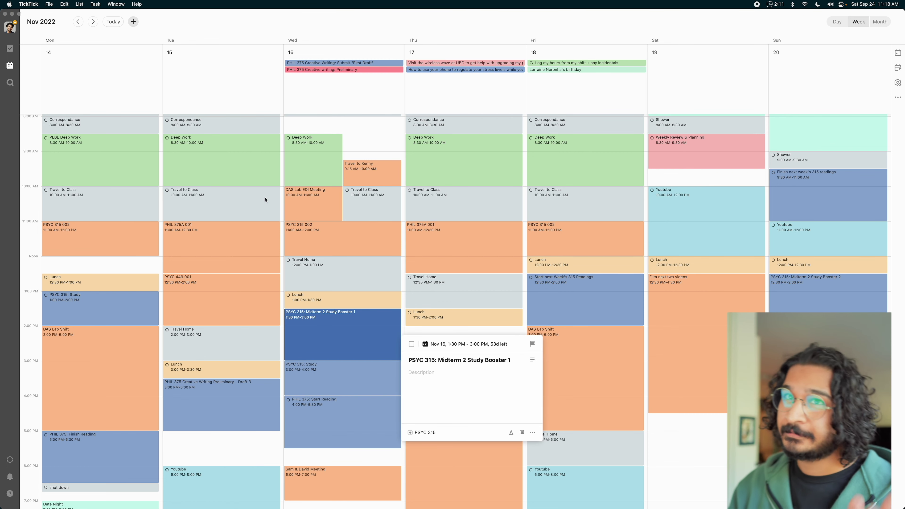
pyautogui.click(78, 22)
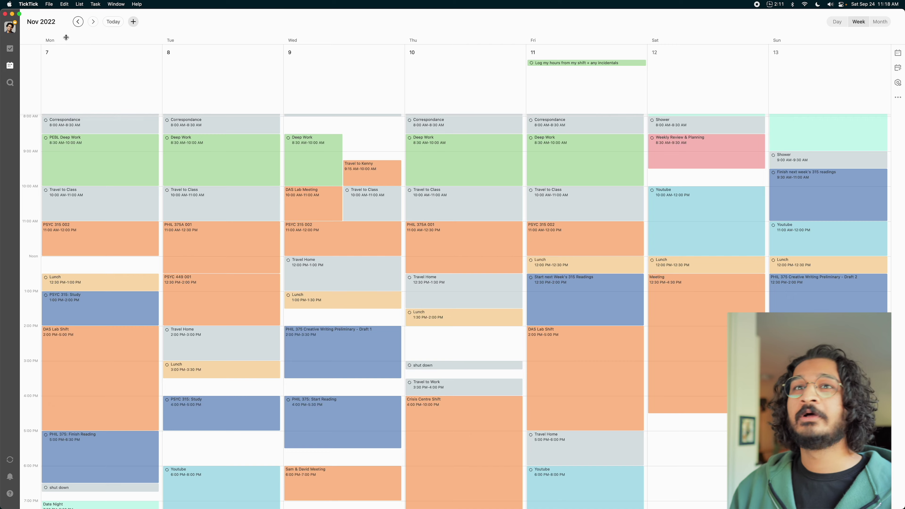
pyautogui.press('shift+super+c')
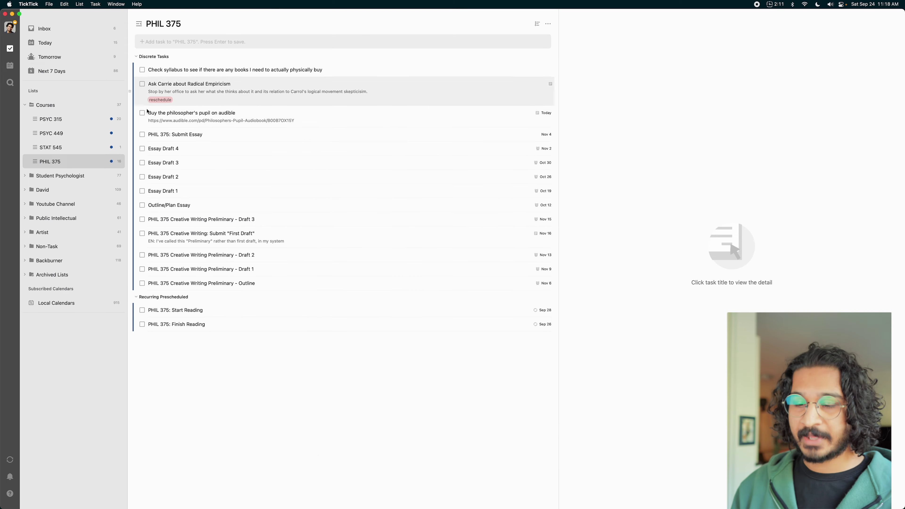
# Step: Return the PHIL 375 list to Kanban view and create a 'Writing' section
pyautogui.click(548, 24)
pyautogui.click(537, 23)
pyautogui.click(573, 45)
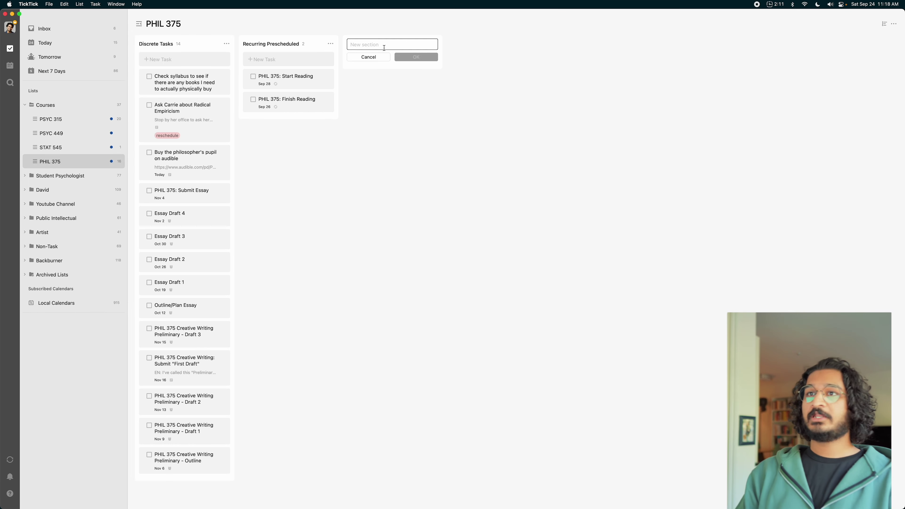
pyautogui.write('Writing')
pyautogui.press('Return')
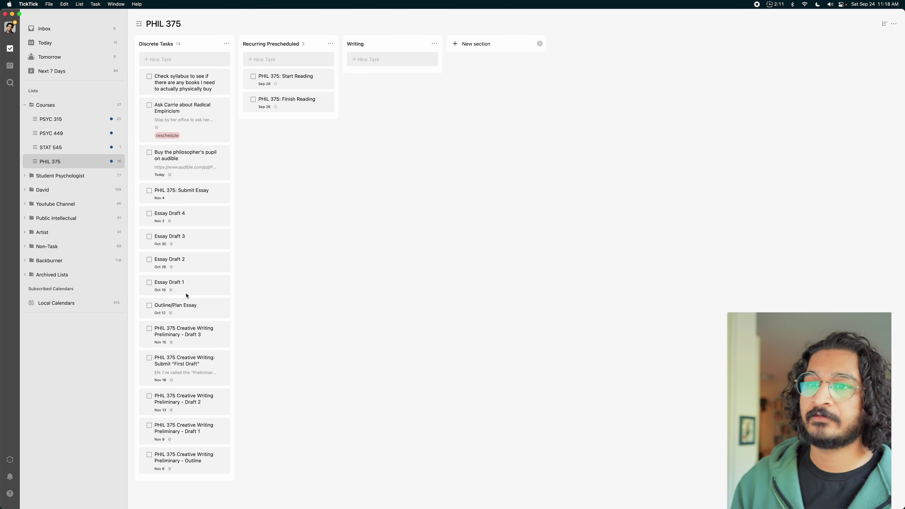
# Step: Move the 11 cards from Submit Essay through Outline into the Writing section
pyautogui.click(184, 196)
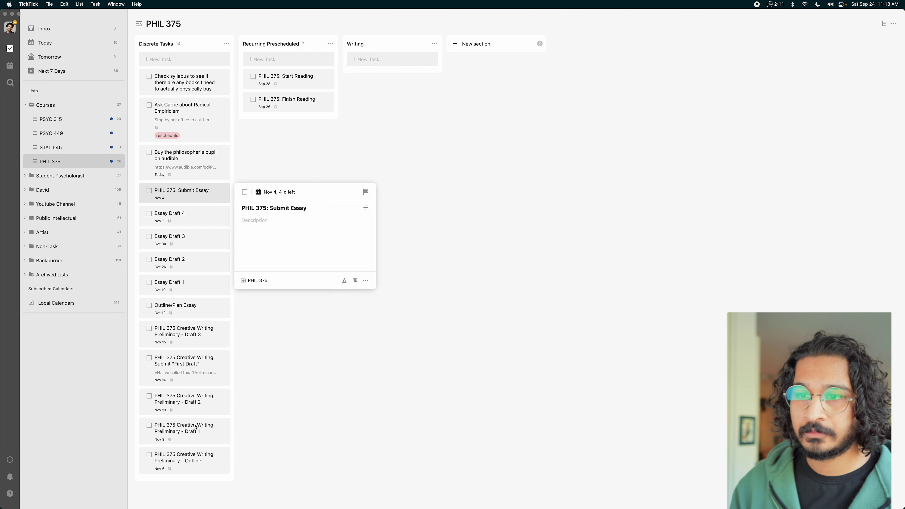
pyautogui.click(198, 463)
pyautogui.moveTo(195, 227); pyautogui.dragTo(383, 57)
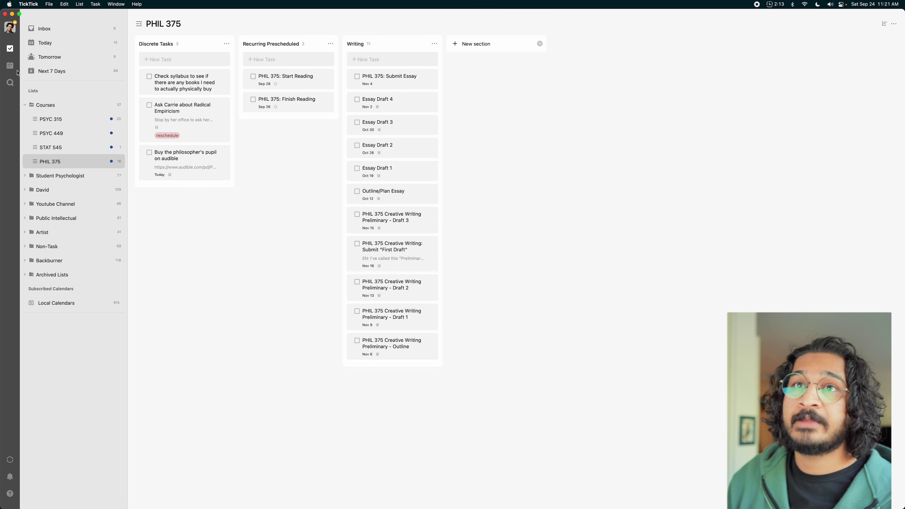
# Step: Drag Essay Draft 4 from Wednesday to Tuesday, Nov 1, 4:30–6:00 PM in the calendar
pyautogui.click(10, 65)
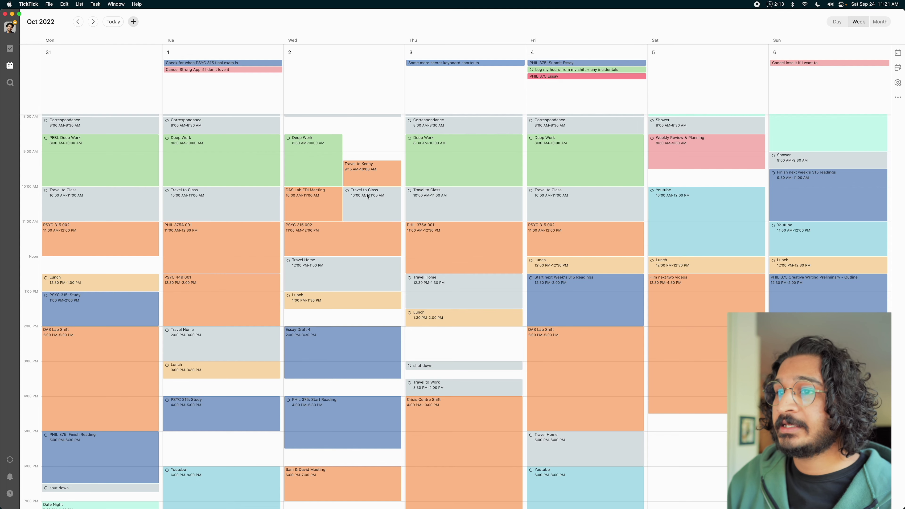
pyautogui.click(348, 340)
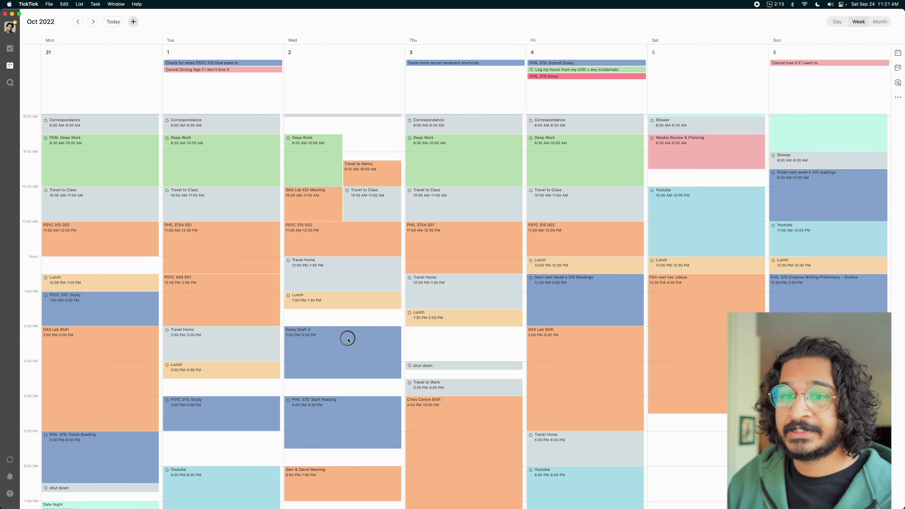
pyautogui.moveTo(348, 340); pyautogui.dragTo(218, 426)
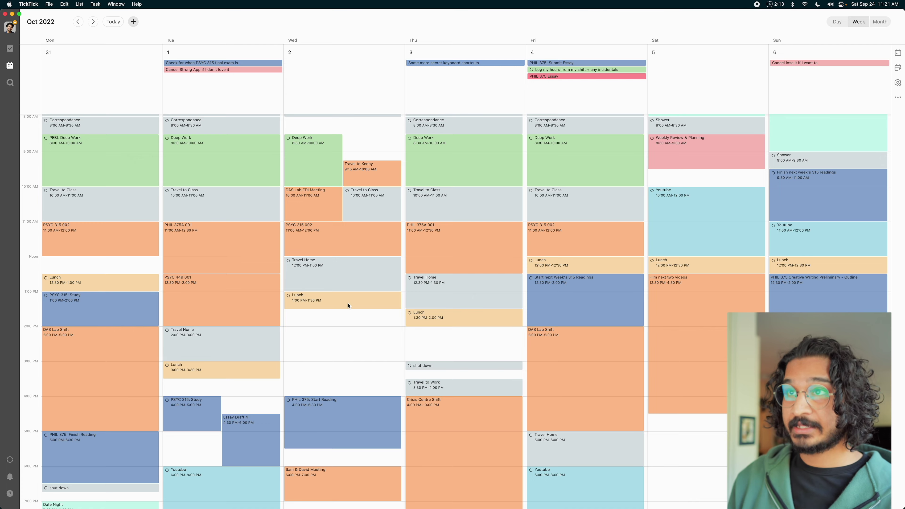
# Step: Verify Essay Draft 4's new date in the PHIL 375 board's task details
pyautogui.press('super+shift+t')
pyautogui.click(64, 154)
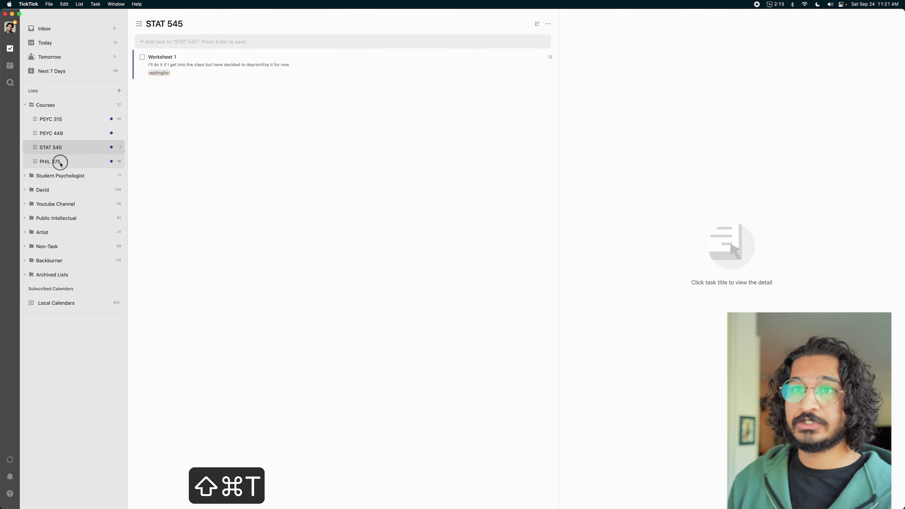
pyautogui.click(62, 161)
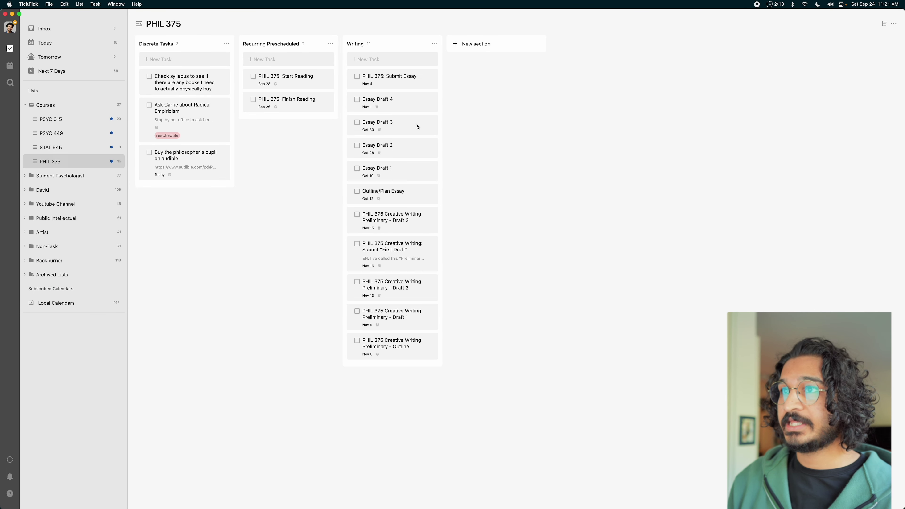
pyautogui.click(404, 103)
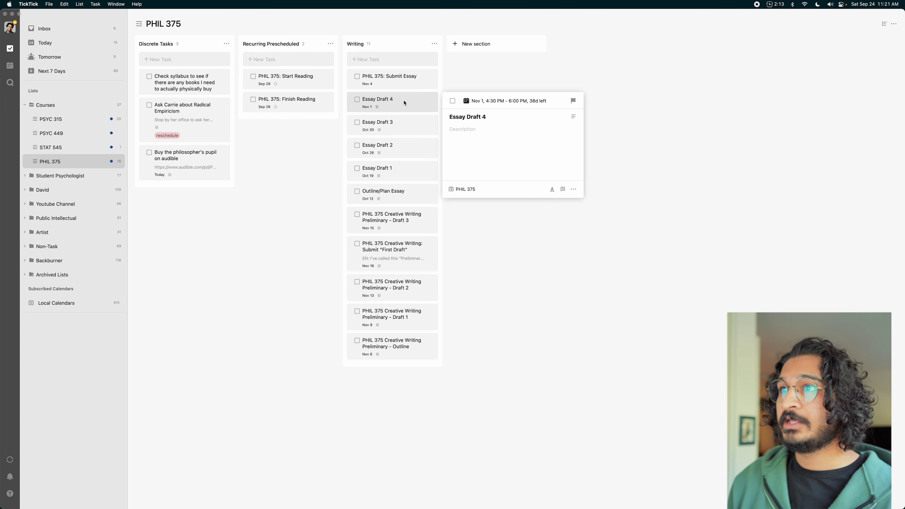
pyautogui.click(473, 101)
pyautogui.click(504, 130)
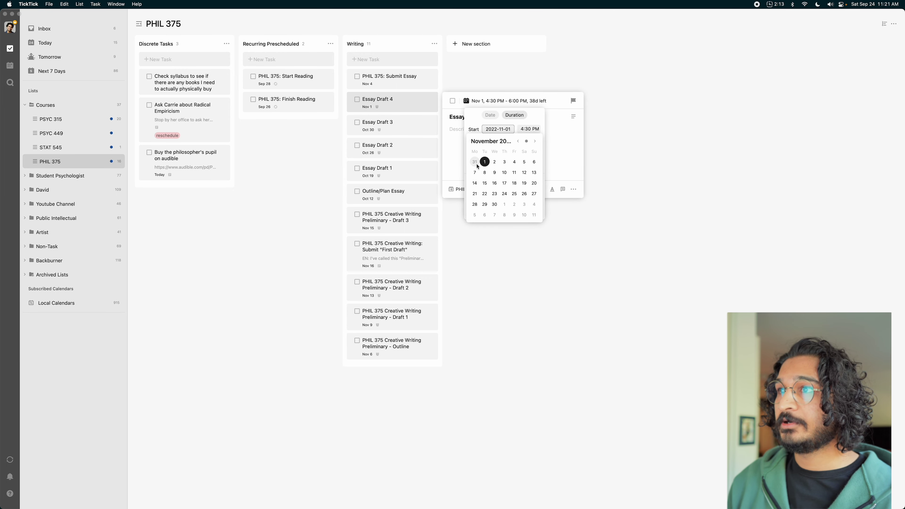
pyautogui.click(709, 136)
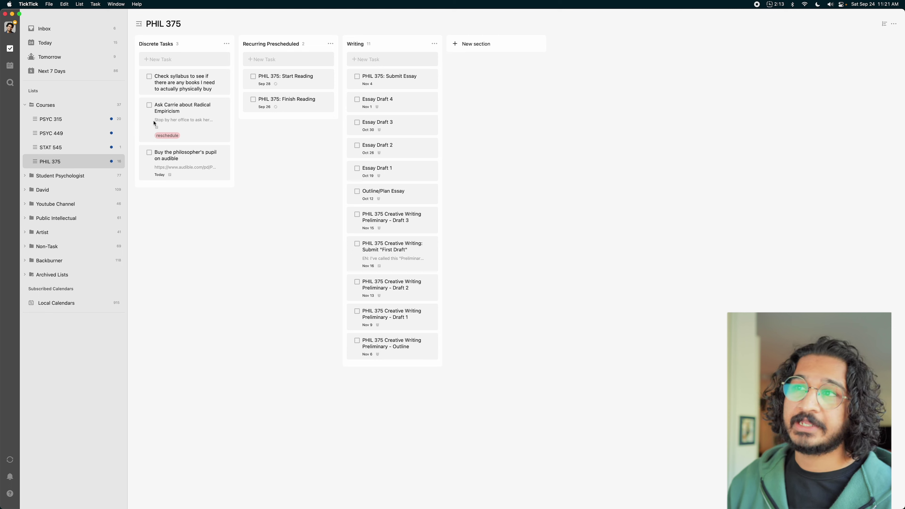